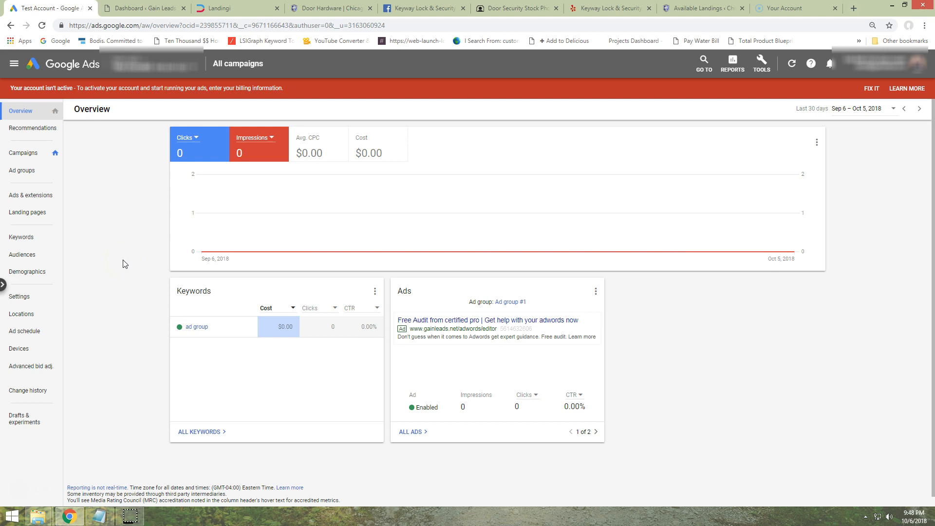
# Open the account's conversion actions and start creating a new one
pyautogui.click(132, 258)
pyautogui.click(761, 66)
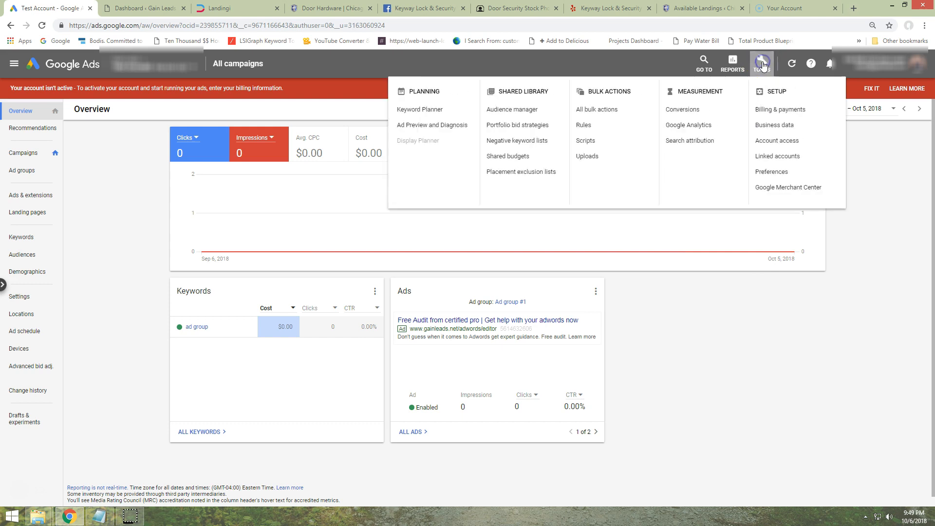
pyautogui.click(683, 110)
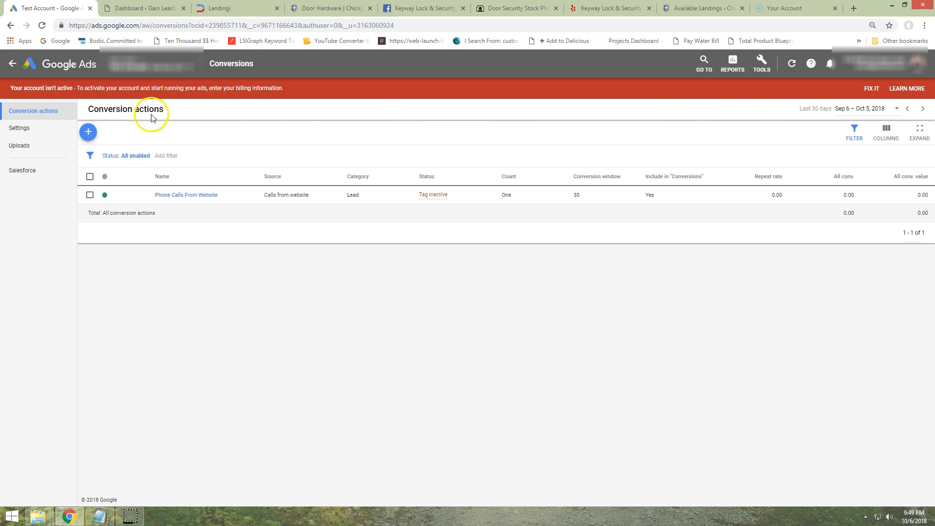
pyautogui.click(88, 132)
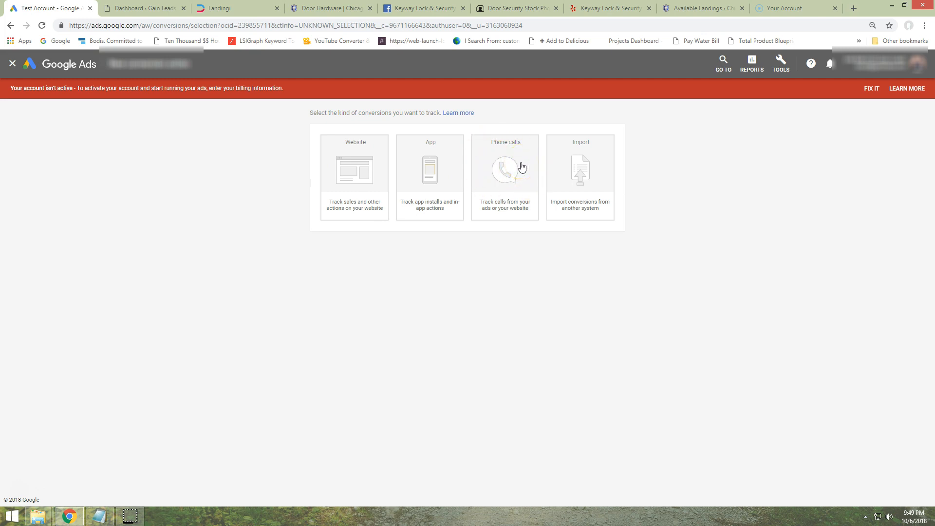
# Choose phone calls as the conversion type, with calls to a phone number on your website as the source
pyautogui.click(491, 162)
pyautogui.click(502, 166)
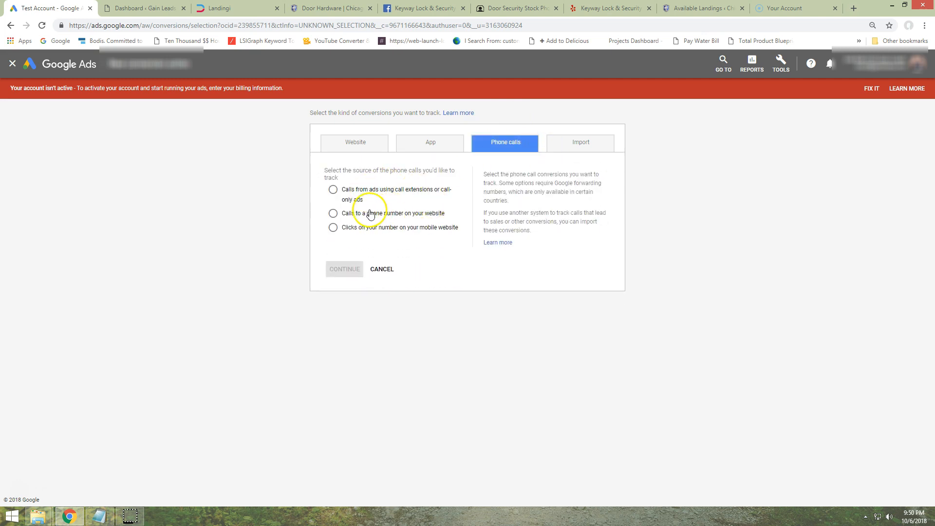
pyautogui.moveTo(452, 220); pyautogui.dragTo(334, 213)
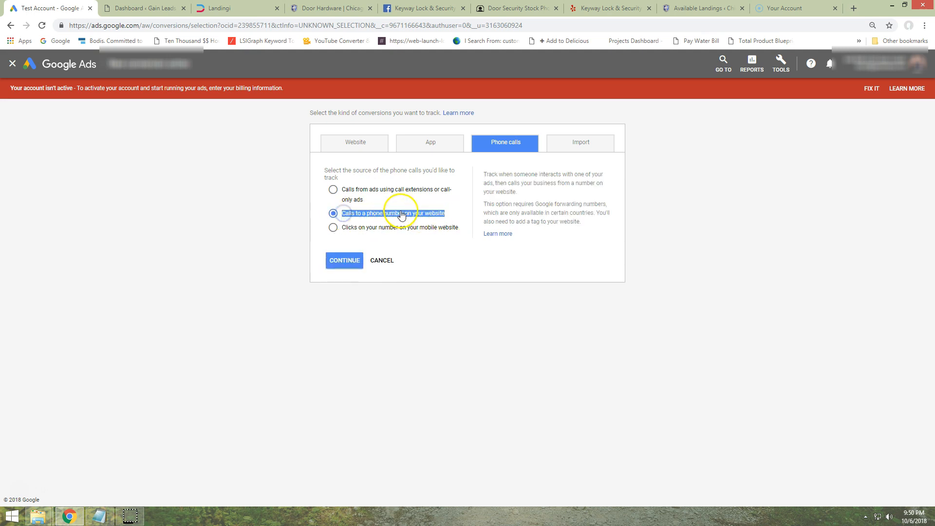
pyautogui.click(343, 262)
# Name the conversion action "Calls From Website (V2)" and choose not to use a value for it
pyautogui.click(380, 186)
pyautogui.write('Calls From Website (V2')
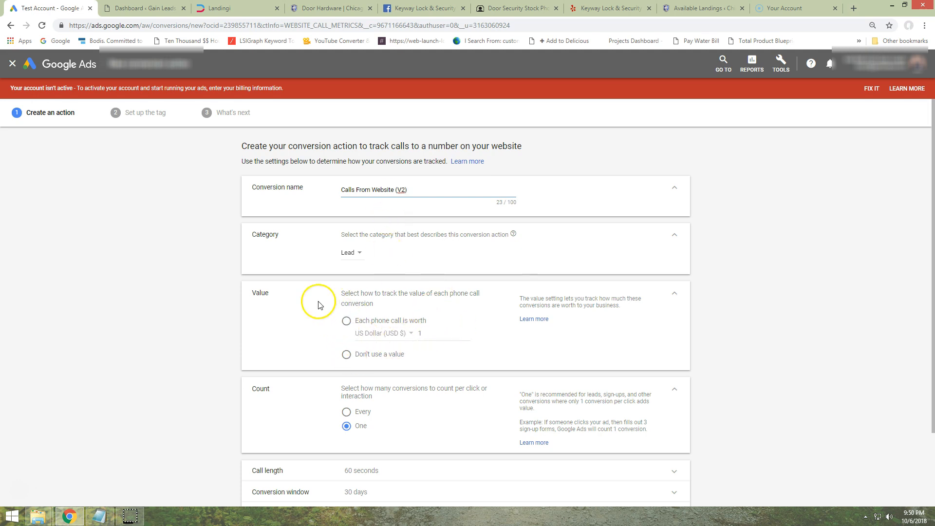
pyautogui.scroll(-1, 302, 311)
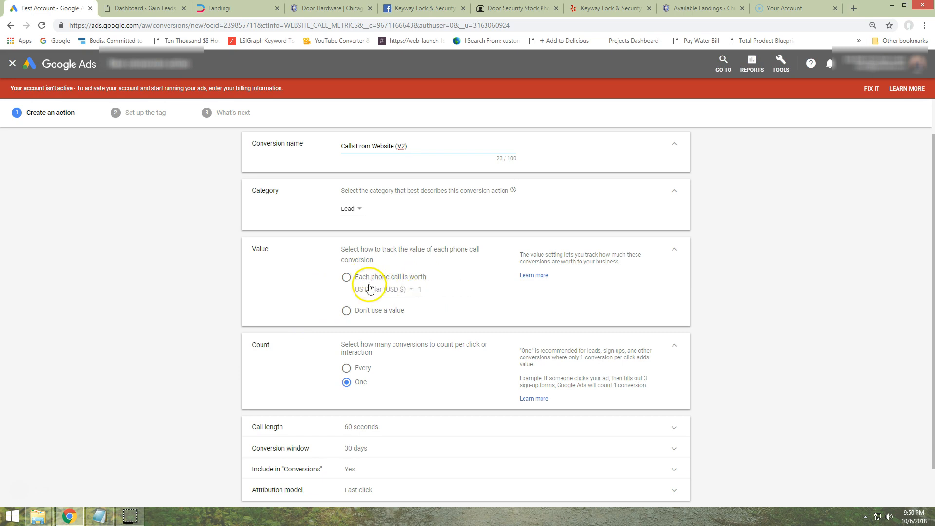
pyautogui.click(346, 276)
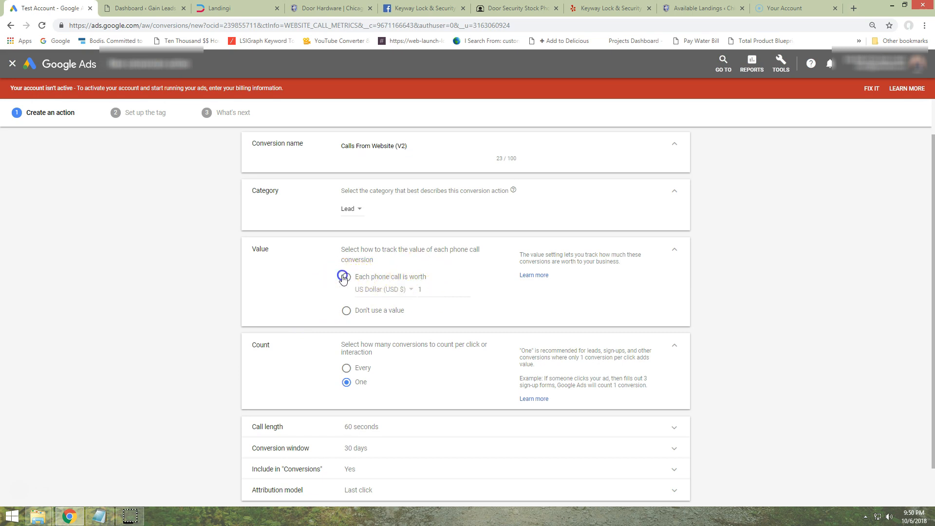
pyautogui.click(423, 289)
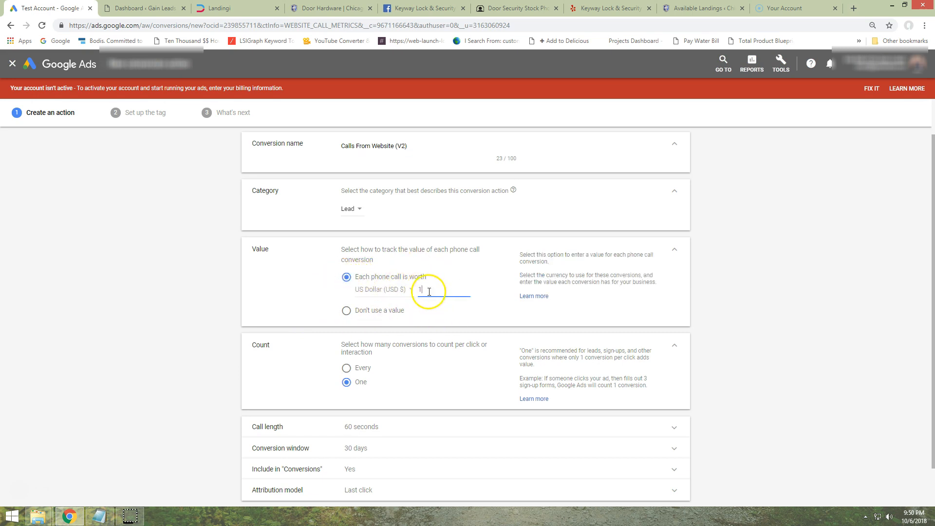
pyautogui.click(347, 311)
# Set the minimum call length to 45 seconds and create the conversion action
pyautogui.scroll(-1, 312, 288)
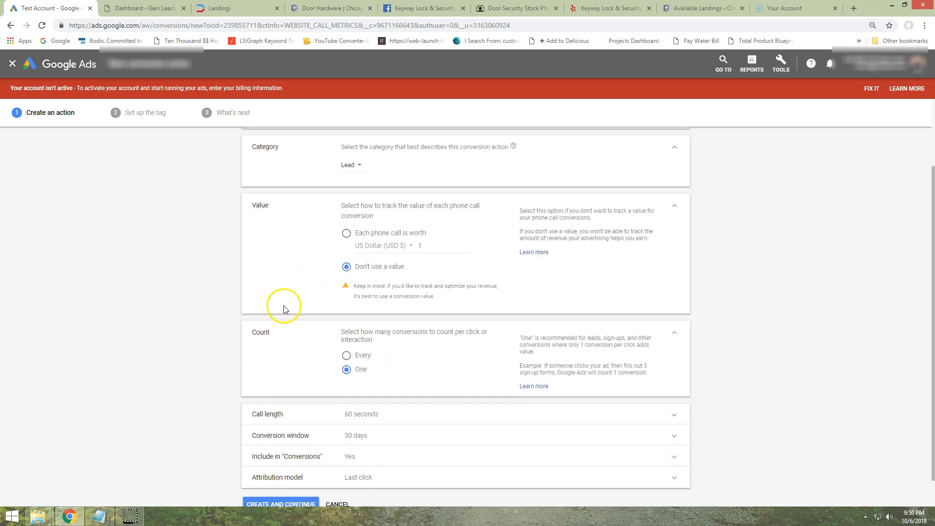
pyautogui.scroll(-1, 347, 237)
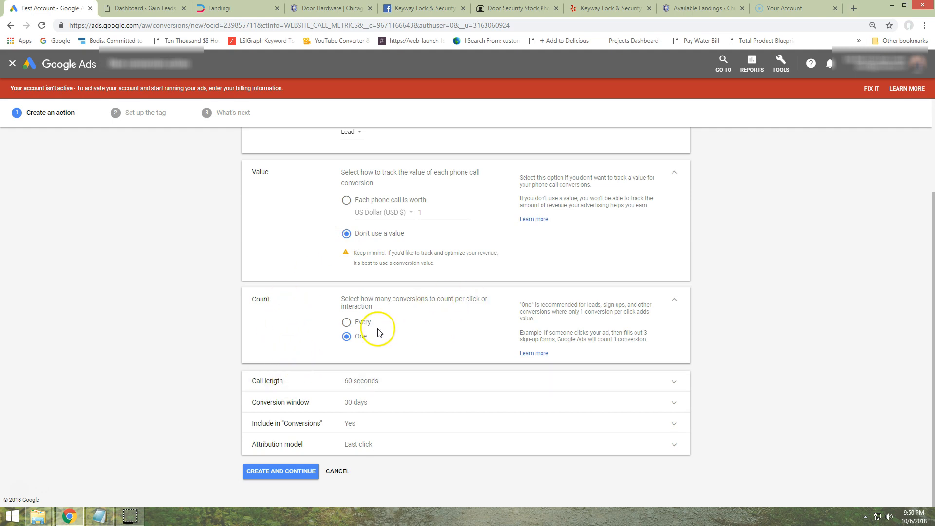
pyautogui.doubleClick(362, 336)
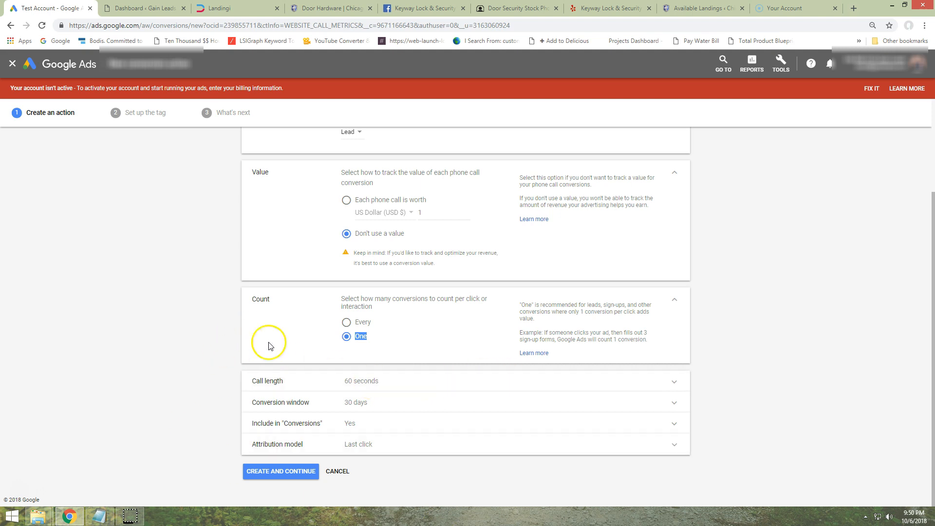
pyautogui.click(492, 383)
pyautogui.click(348, 418)
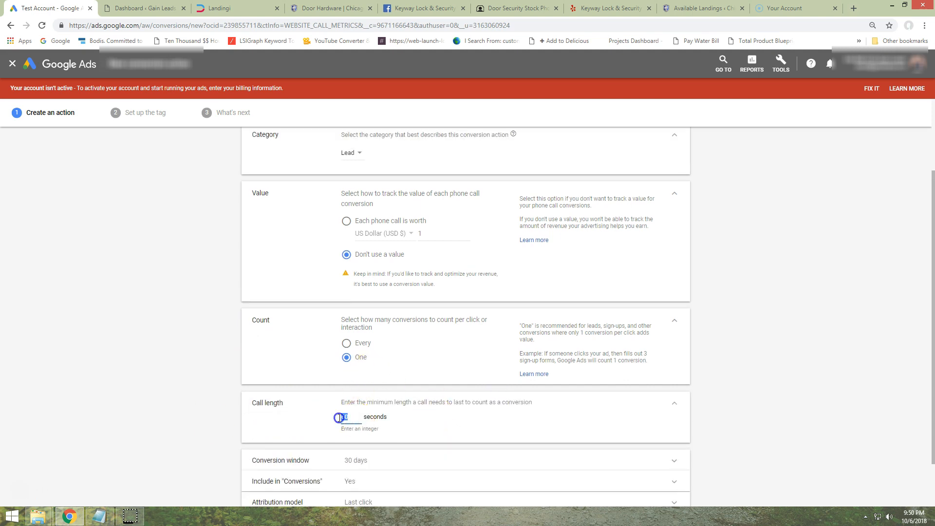
pyautogui.scroll(-1, 319, 421)
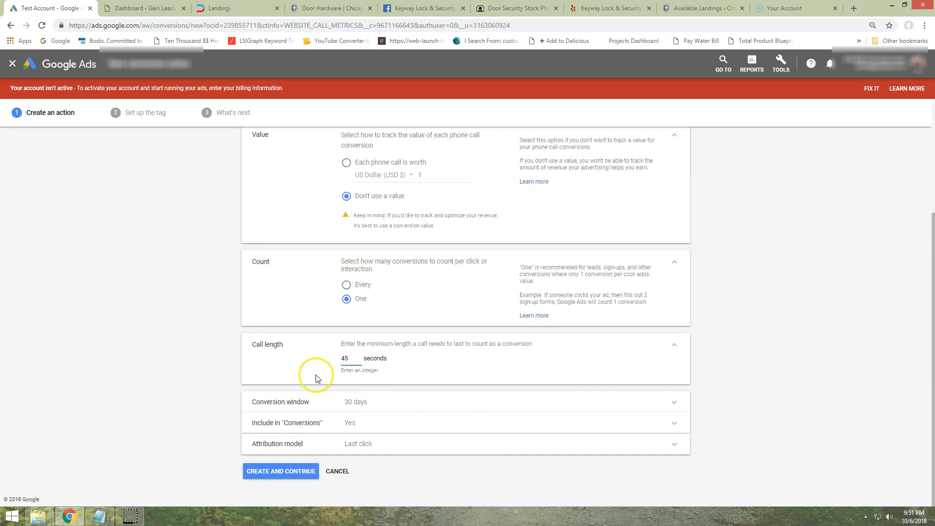
pyautogui.click(307, 470)
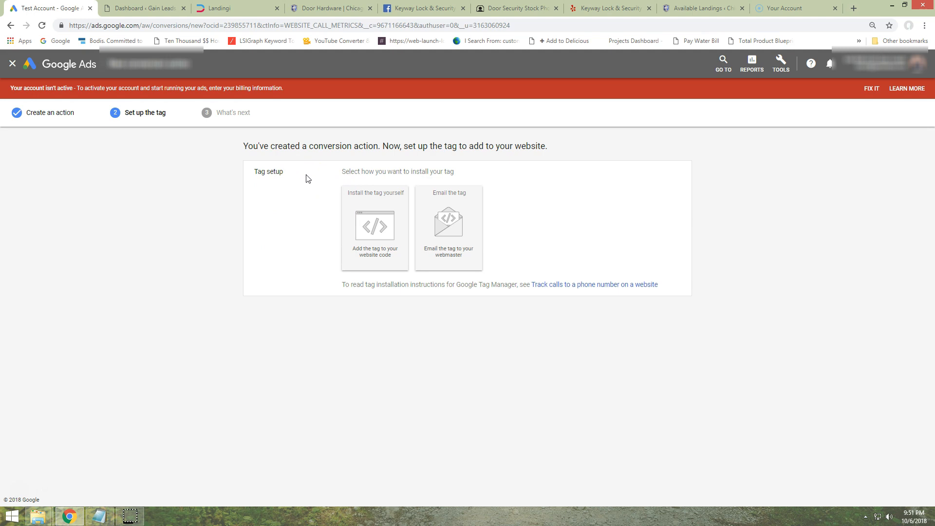
# Choose to install the tag yourself and copy the full global site tag code
pyautogui.click(370, 210)
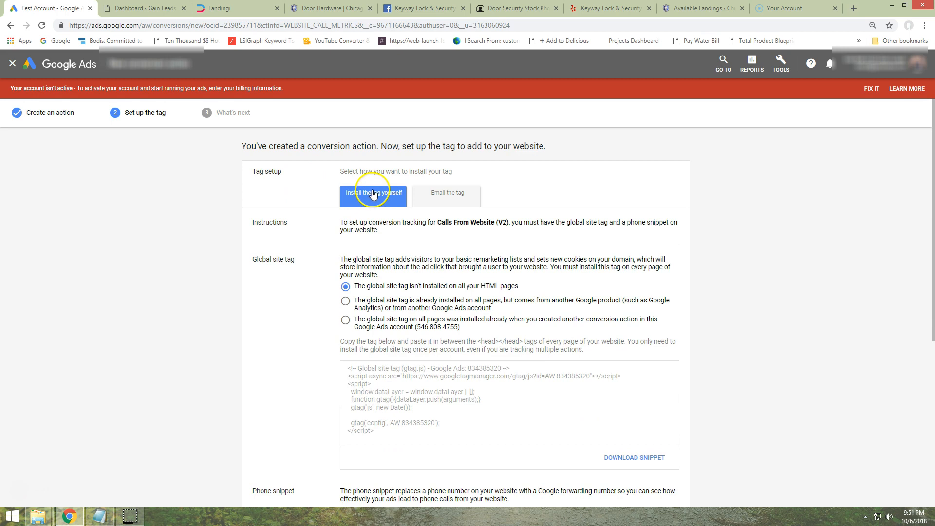
pyautogui.scroll(-2, 317, 194)
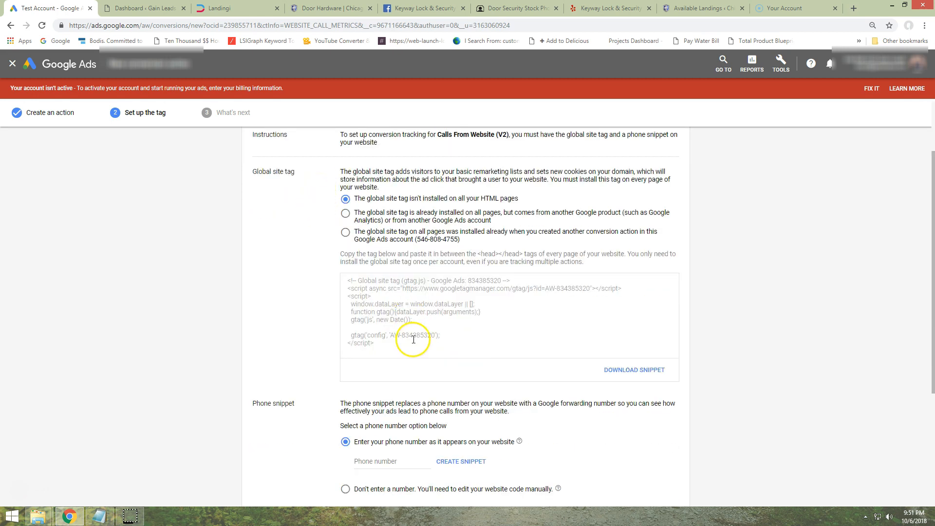
pyautogui.moveTo(381, 347); pyautogui.dragTo(340, 261)
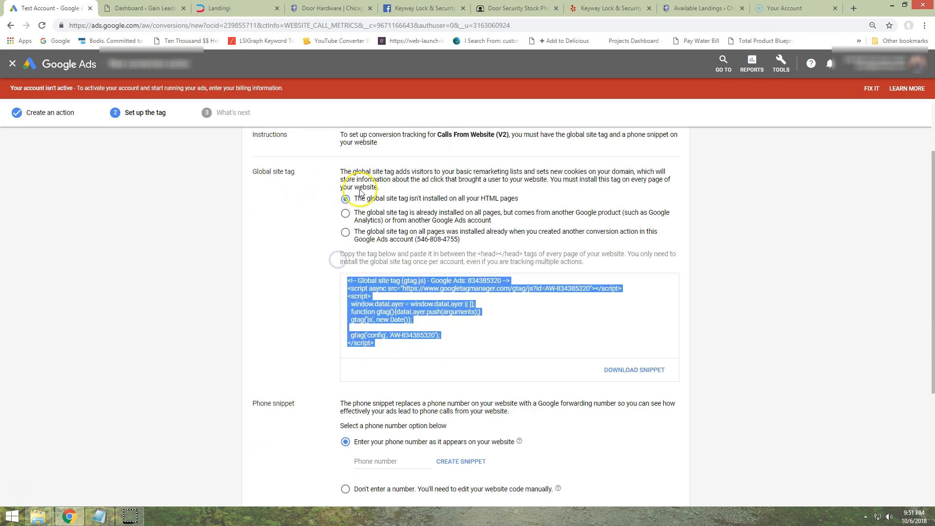
pyautogui.moveTo(520, 199); pyautogui.dragTo(355, 198)
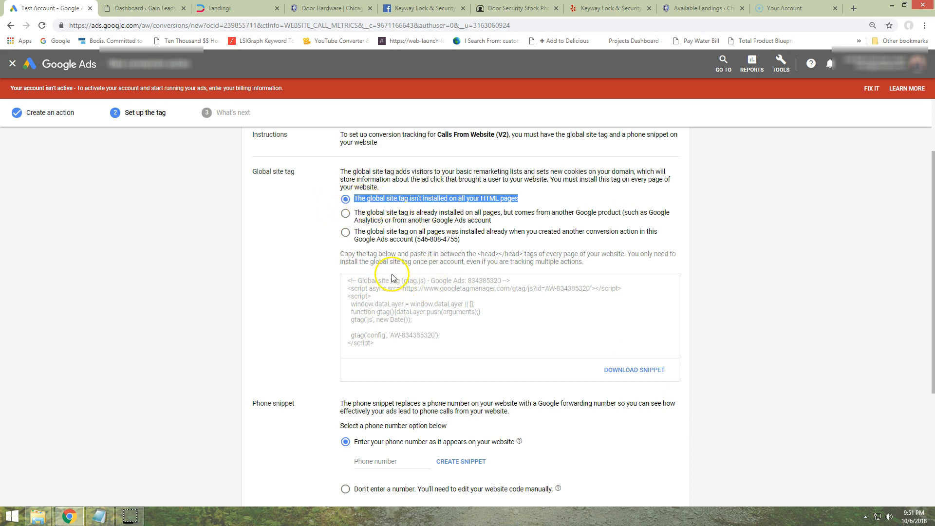
pyautogui.moveTo(385, 345); pyautogui.dragTo(340, 258)
pyautogui.rightClick(413, 297)
pyautogui.click(420, 303)
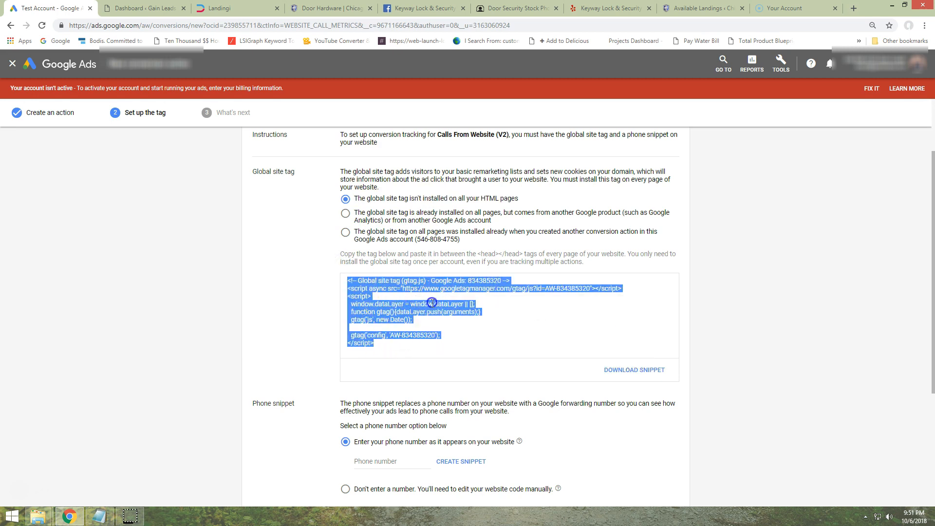
# Switch to Notepad and replace all of its existing text with the copied global site tag
pyautogui.click(101, 517)
pyautogui.moveTo(822, 182); pyautogui.dragTo(553, 20)
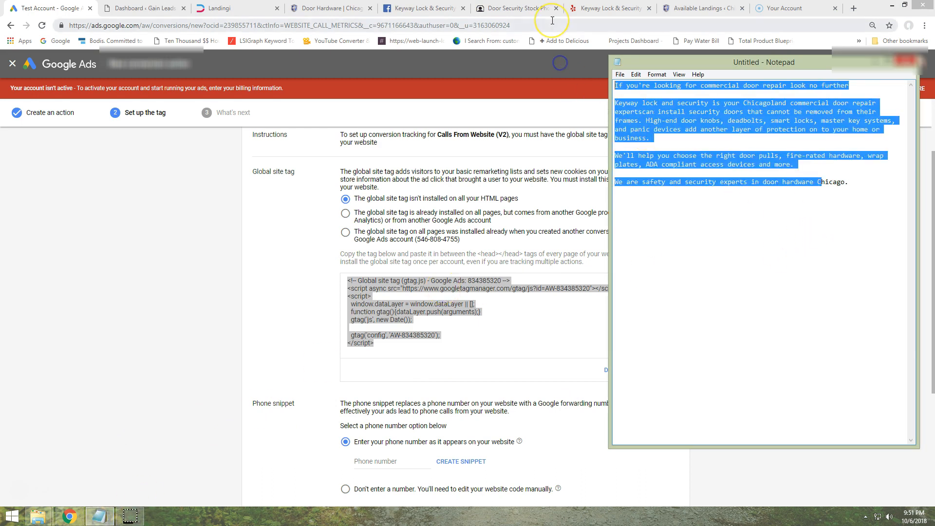
pyautogui.hotkey('ctrl', 'v')
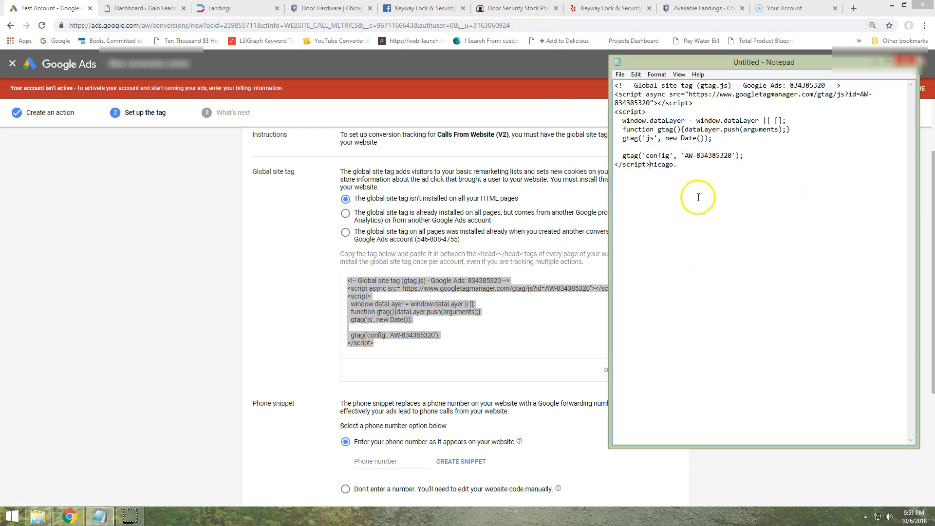
pyautogui.moveTo(692, 177); pyautogui.dragTo(665, 165)
pyautogui.press('Delete')
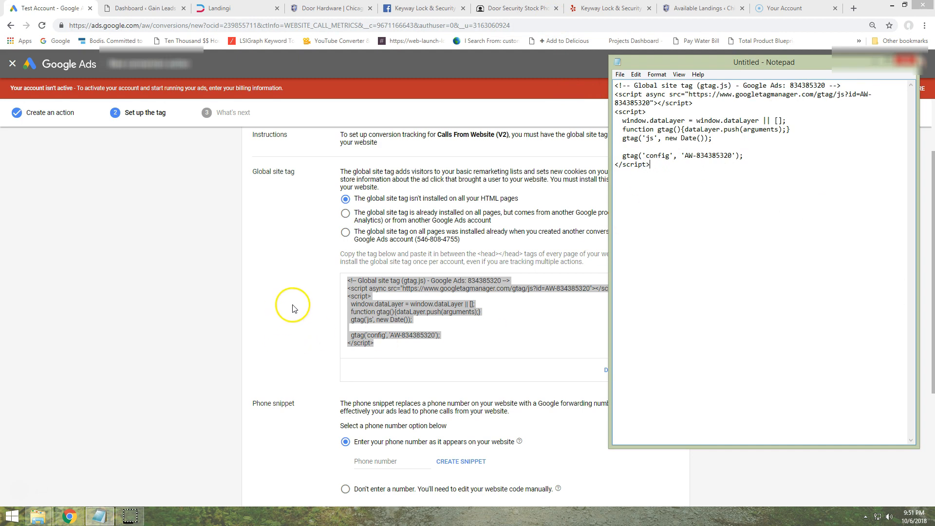
# Return to Google Ads, enter the website's phone number under Phone snippet, and create the snippet
pyautogui.click(314, 303)
pyautogui.scroll(-3, 414, 273)
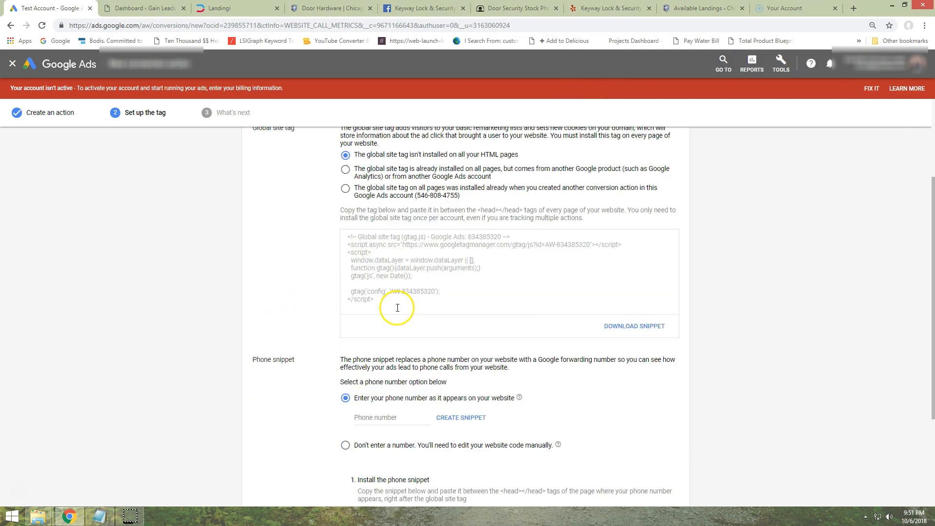
pyautogui.click(395, 329)
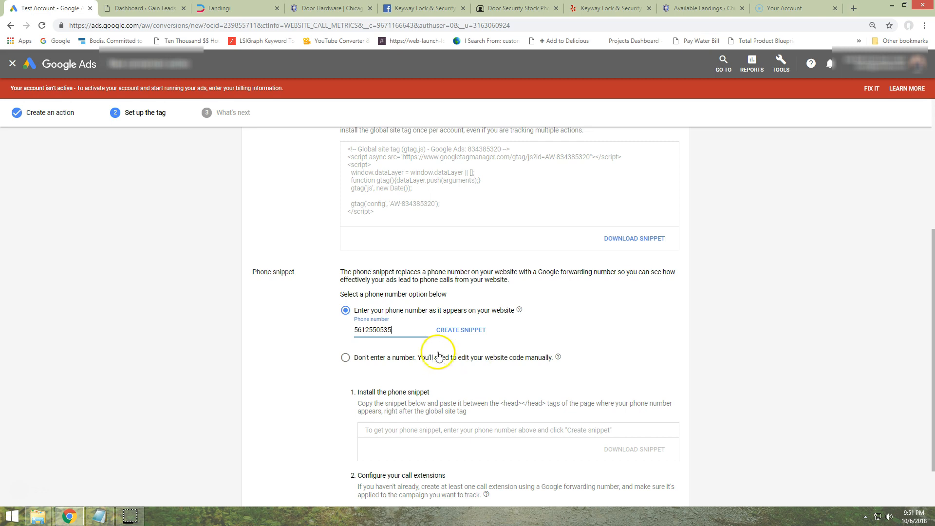
pyautogui.click(460, 332)
pyautogui.click(460, 332)
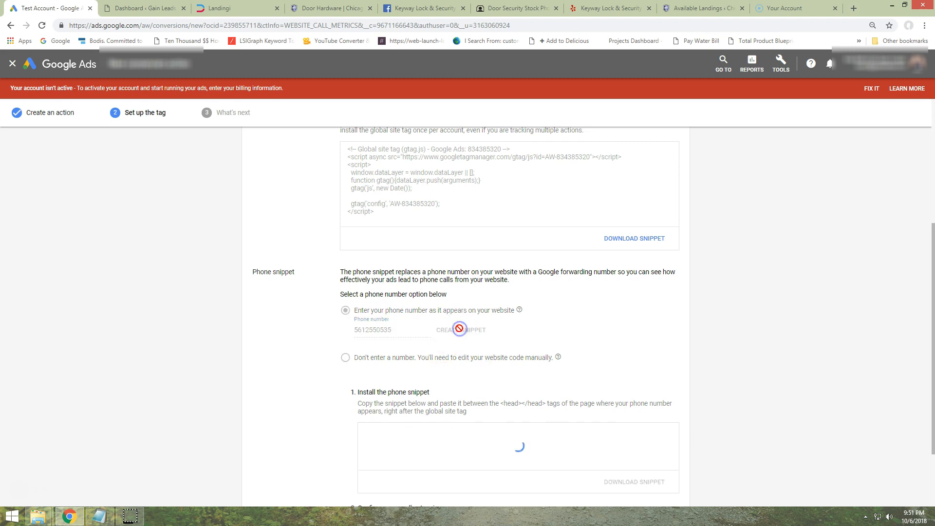
# Copy the generated phone snippet and paste it below the global site tag in Notepad
pyautogui.scroll(-1, 298, 317)
pyautogui.scroll(-1, 298, 317)
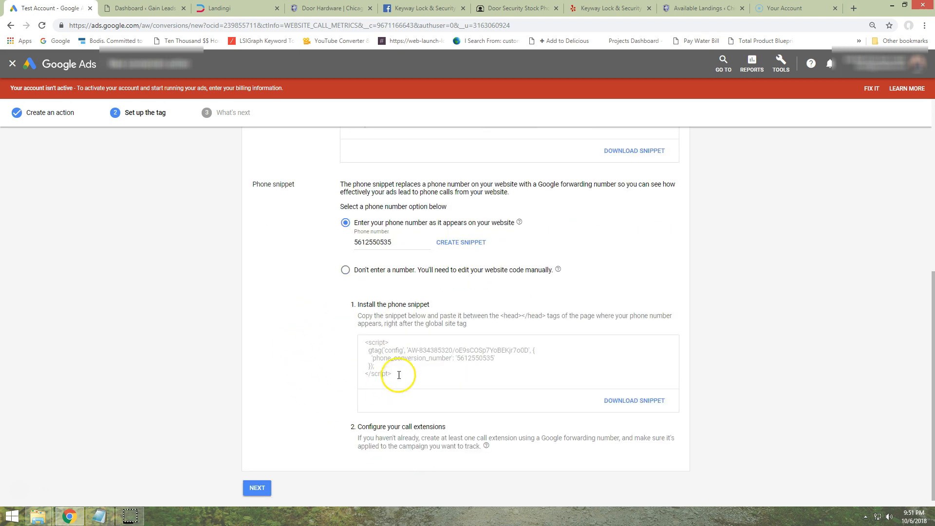
pyautogui.click(390, 354)
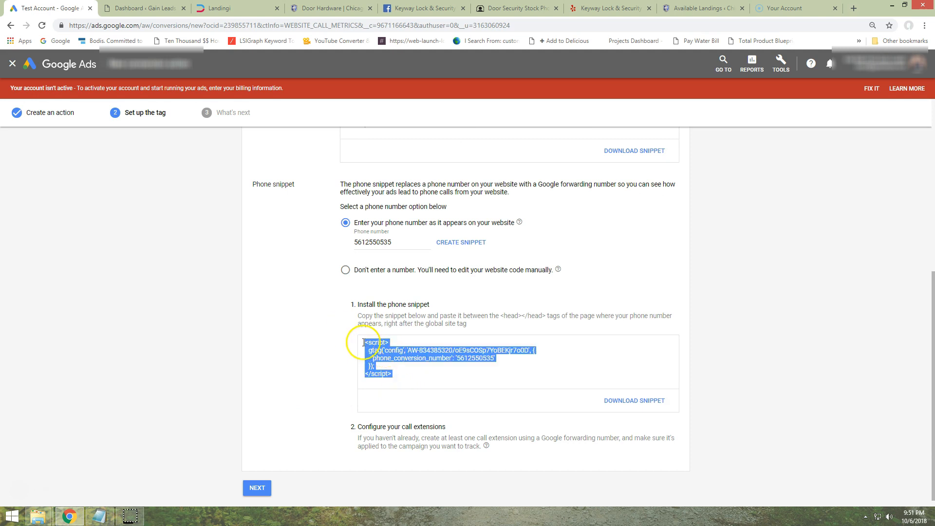
pyautogui.rightClick(370, 342)
pyautogui.click(397, 352)
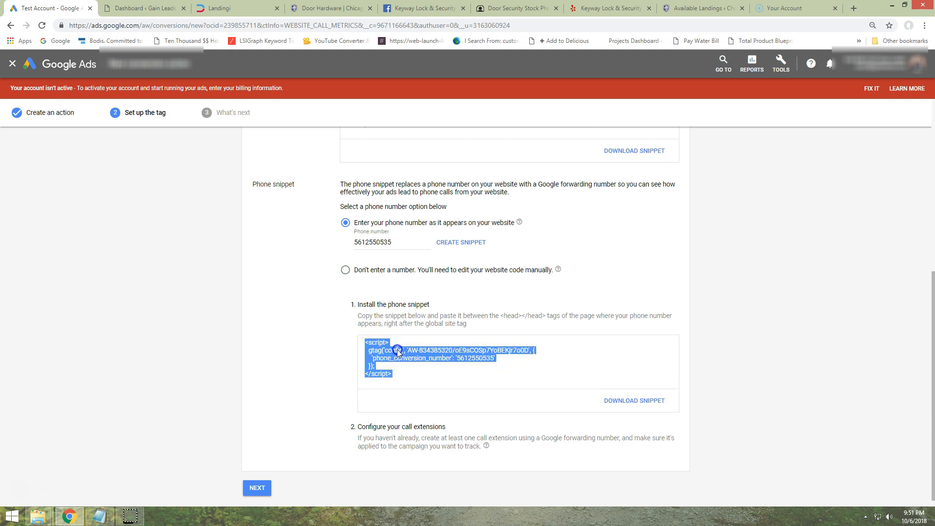
pyautogui.click(99, 516)
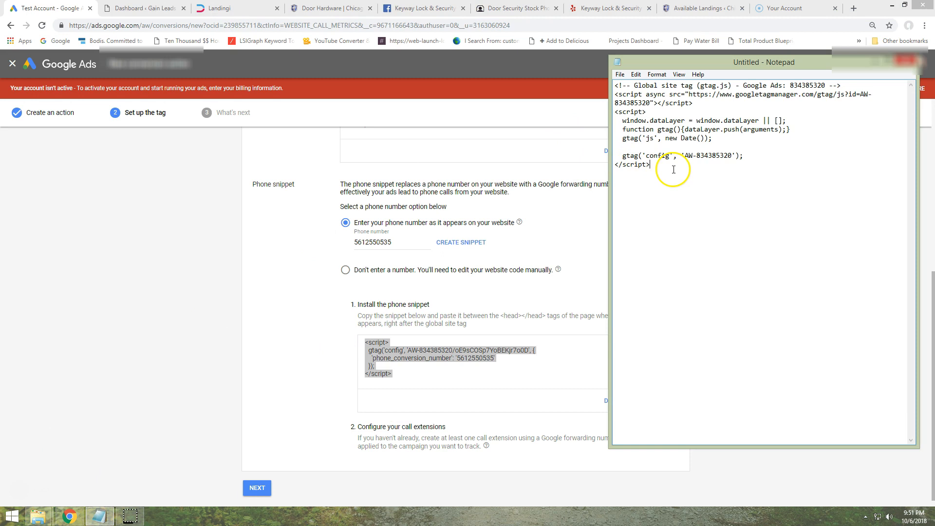
pyautogui.hotkey('ctrl', 'v')
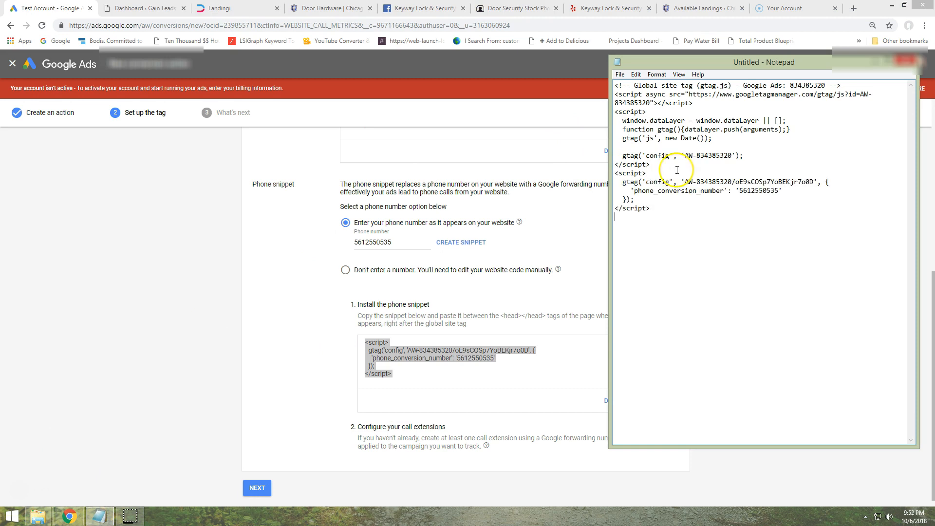
# Return to Google Ads and complete the tag setup through to the conversion actions list
pyautogui.moveTo(664, 221); pyautogui.dragTo(595, 79)
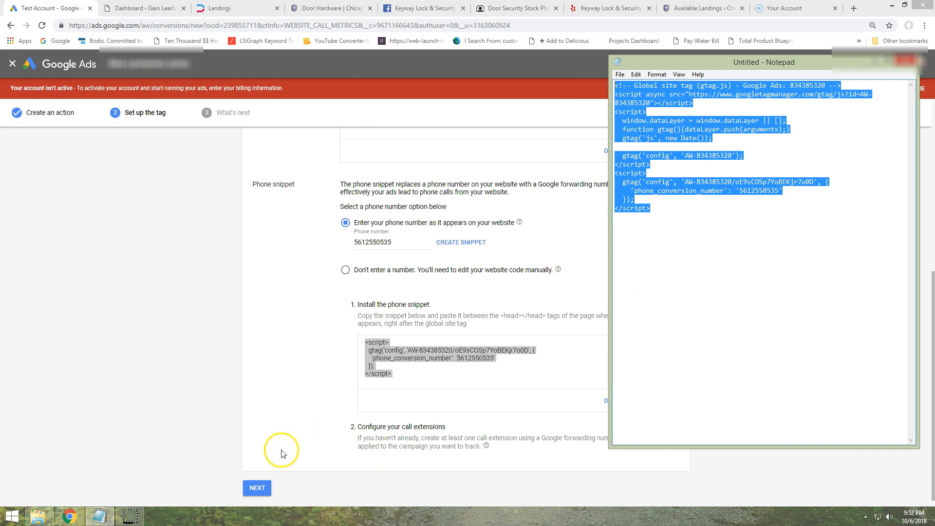
pyautogui.click(256, 487)
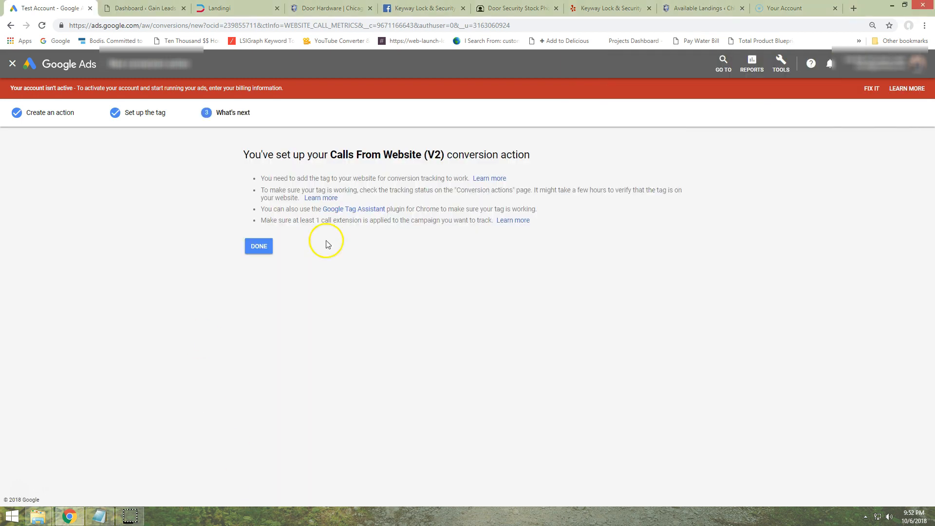
pyautogui.click(258, 246)
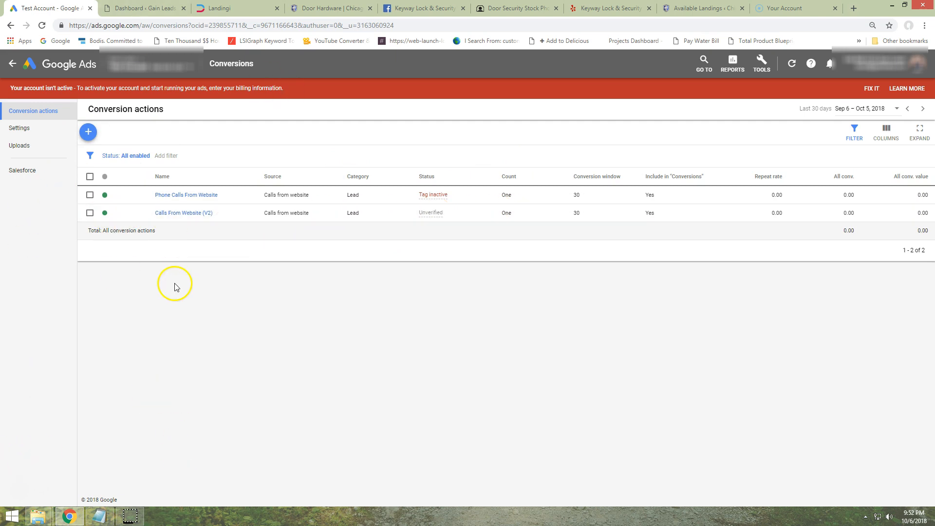
pyautogui.click(88, 132)
pyautogui.click(520, 159)
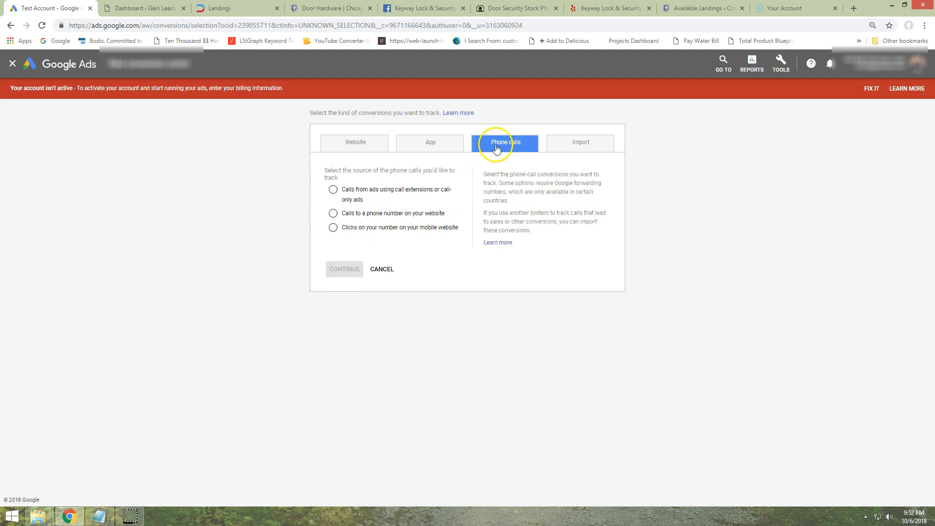
pyautogui.click(382, 269)
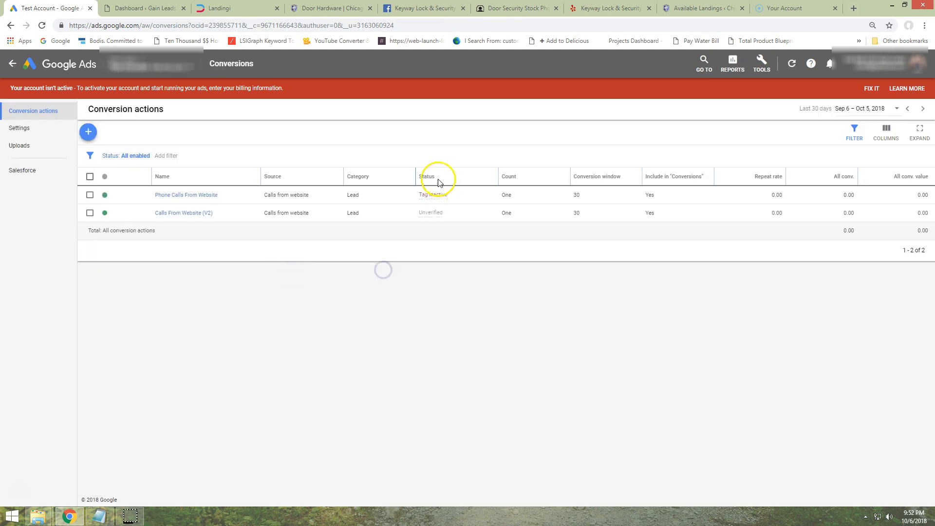
# Start a new phone call conversion action that tracks calls from ads using call extensions or call-only ads
pyautogui.click(89, 133)
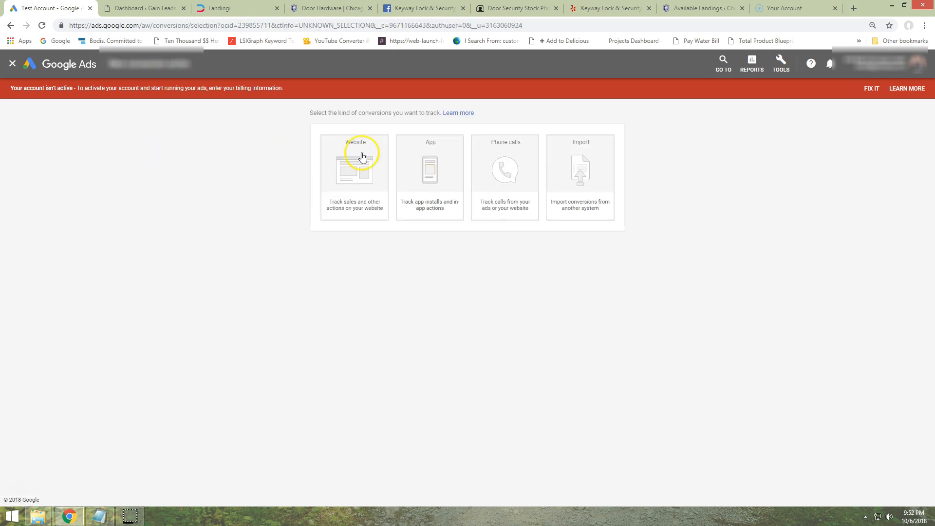
pyautogui.click(511, 163)
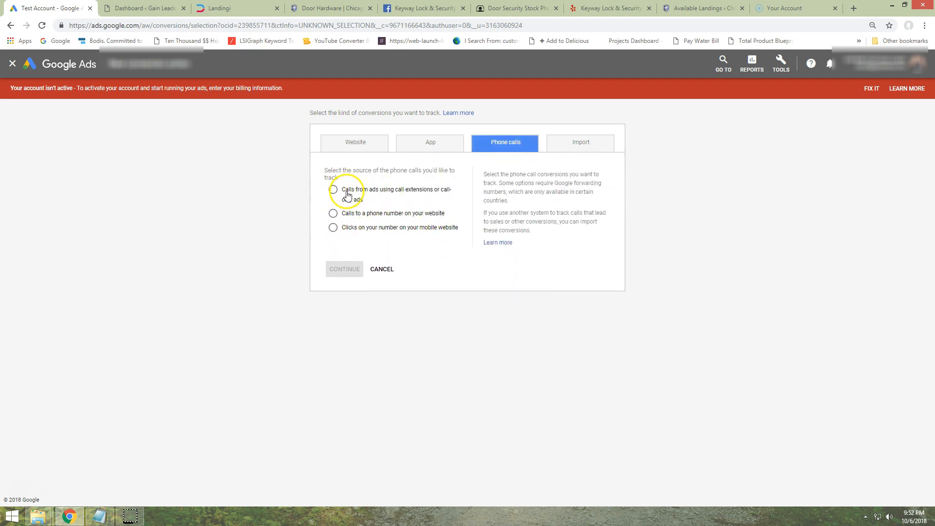
pyautogui.click(333, 190)
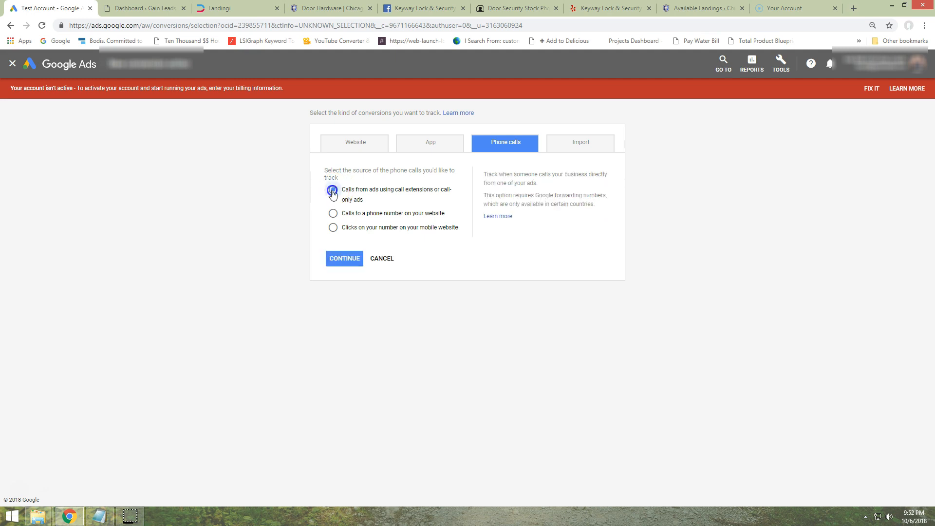
pyautogui.click(344, 269)
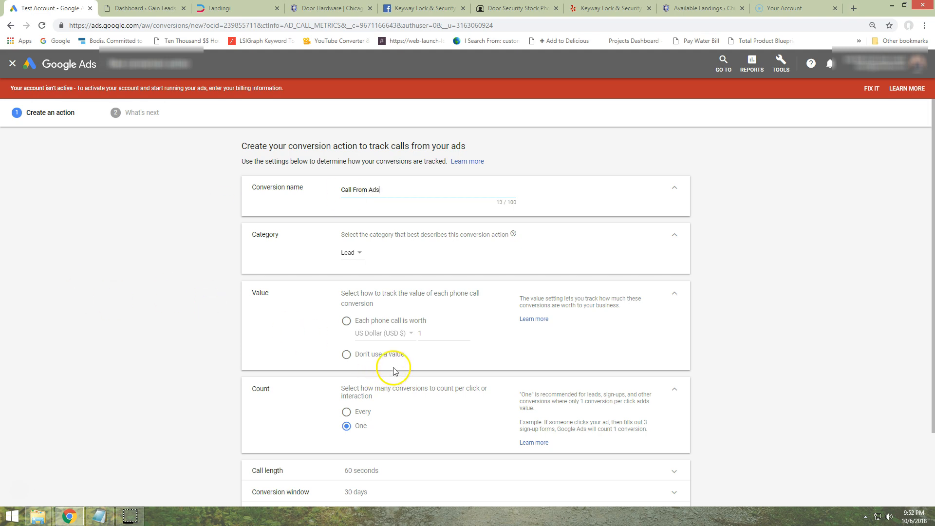
# Create the conversion action as Call From Ads with no value and a 45-second minimum call length, and return to the conversion list
pyautogui.click(347, 354)
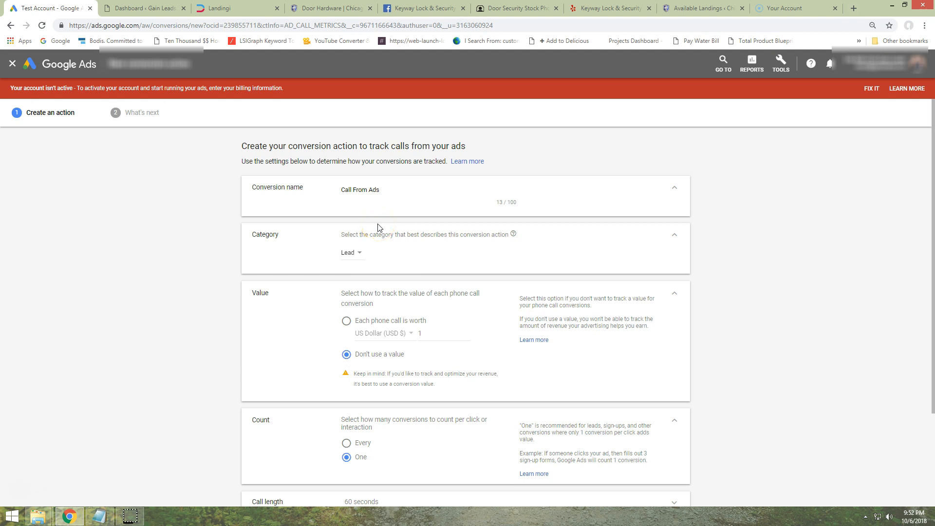
pyautogui.click(130, 281)
pyautogui.scroll(-3, 376, 208)
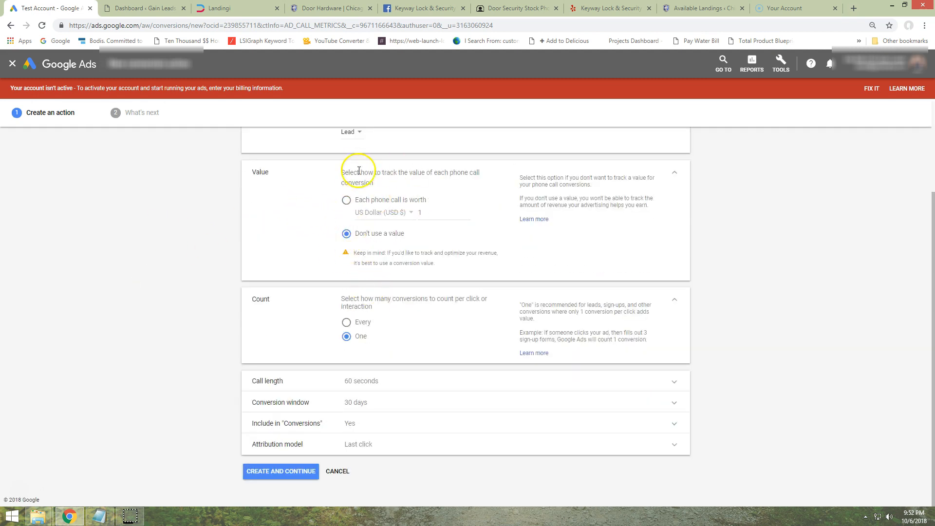
pyautogui.click(388, 381)
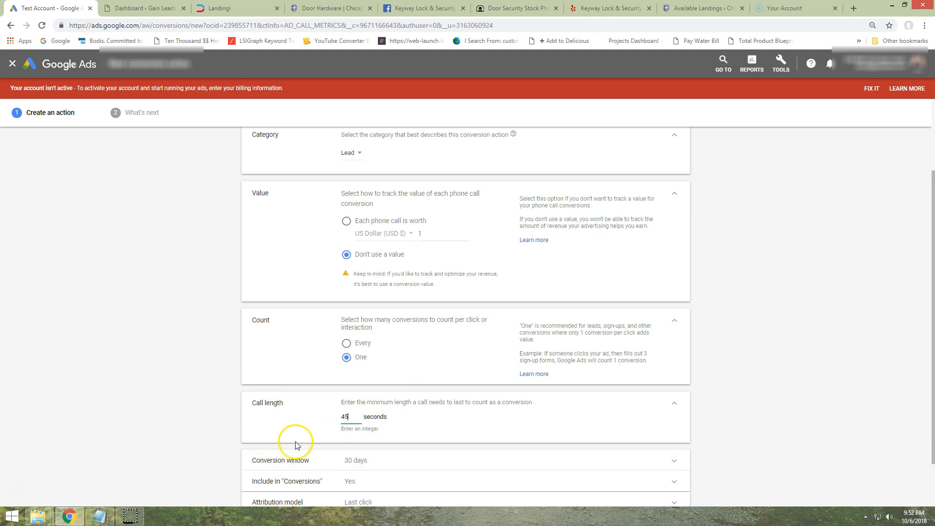
pyautogui.scroll(-2, 328, 356)
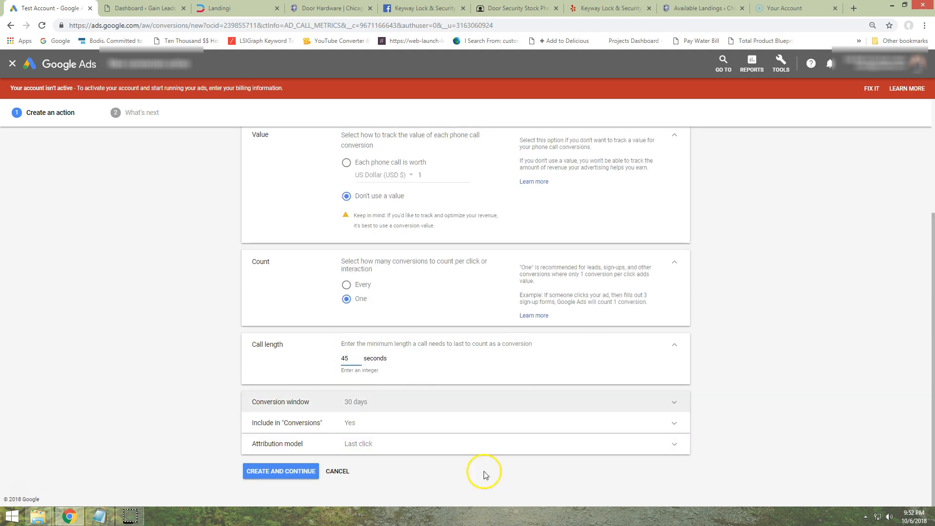
pyautogui.click(294, 472)
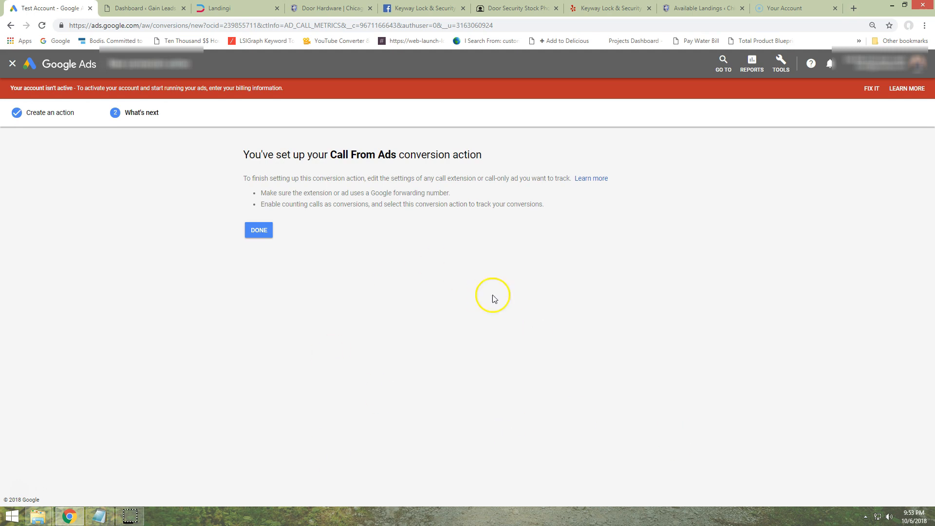
pyautogui.click(260, 230)
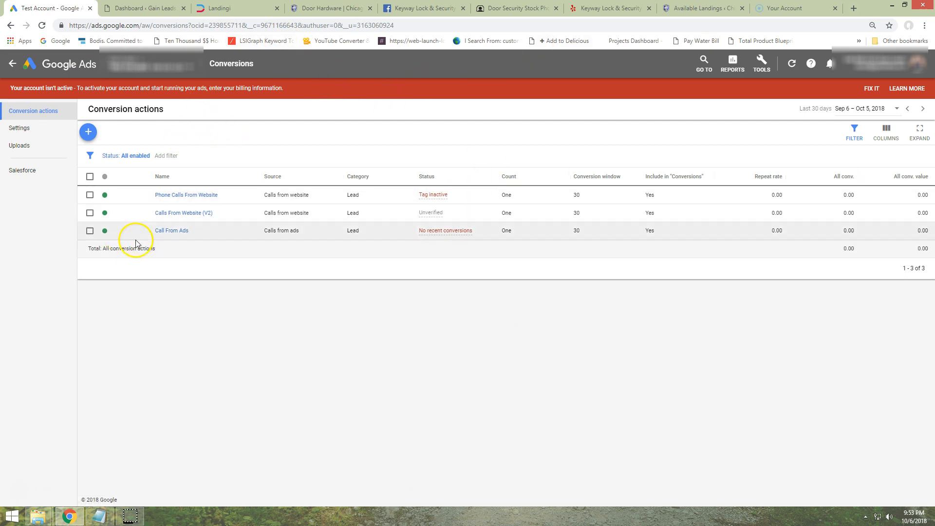
# Set the Phone Calls From Website conversion action to Removed and reapply the All enabled status filter
pyautogui.click(106, 195)
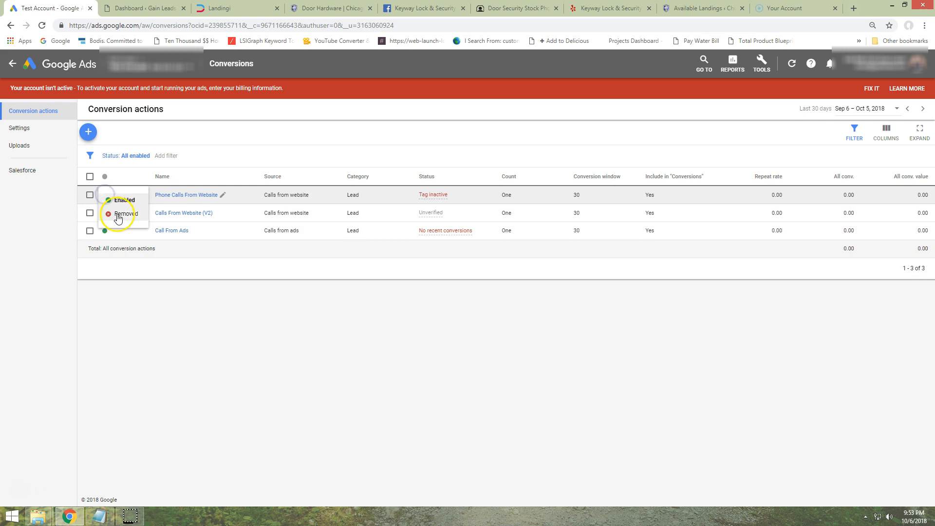
pyautogui.click(120, 213)
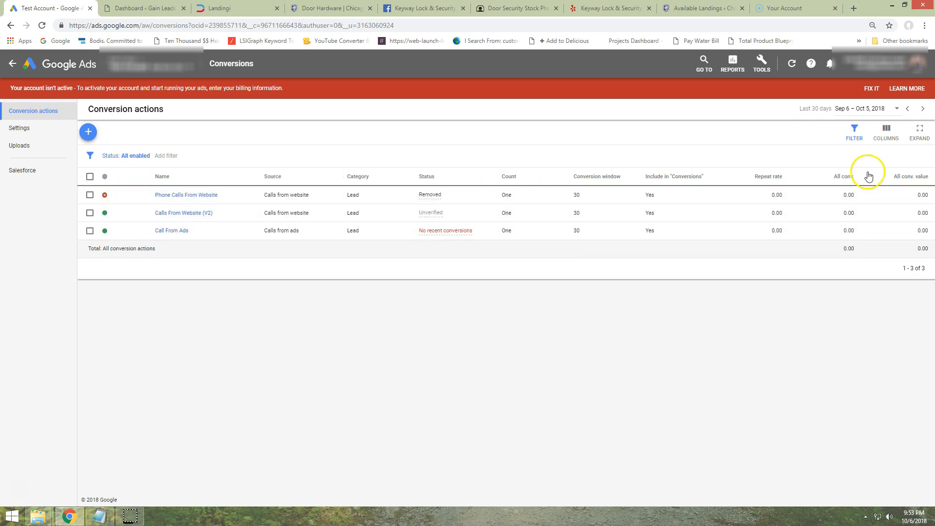
pyautogui.click(132, 160)
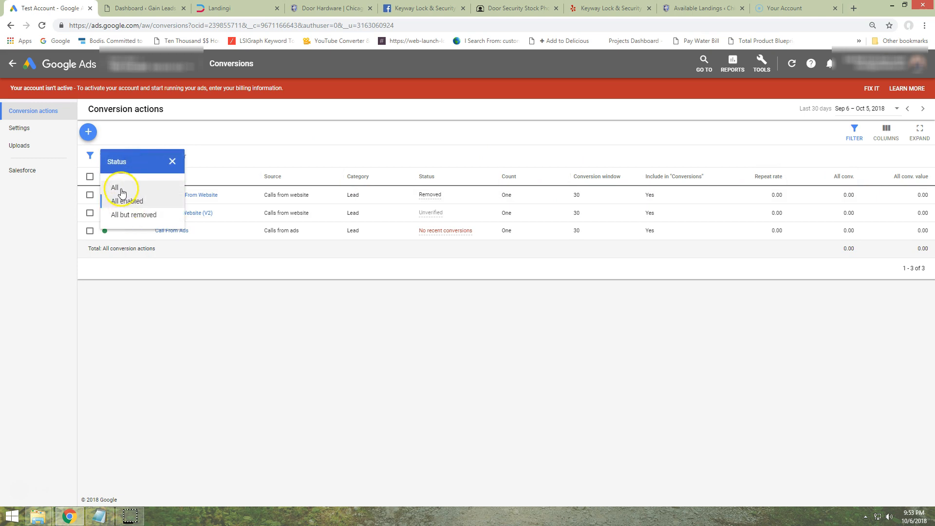
pyautogui.click(121, 187)
pyautogui.click(119, 156)
pyautogui.click(117, 203)
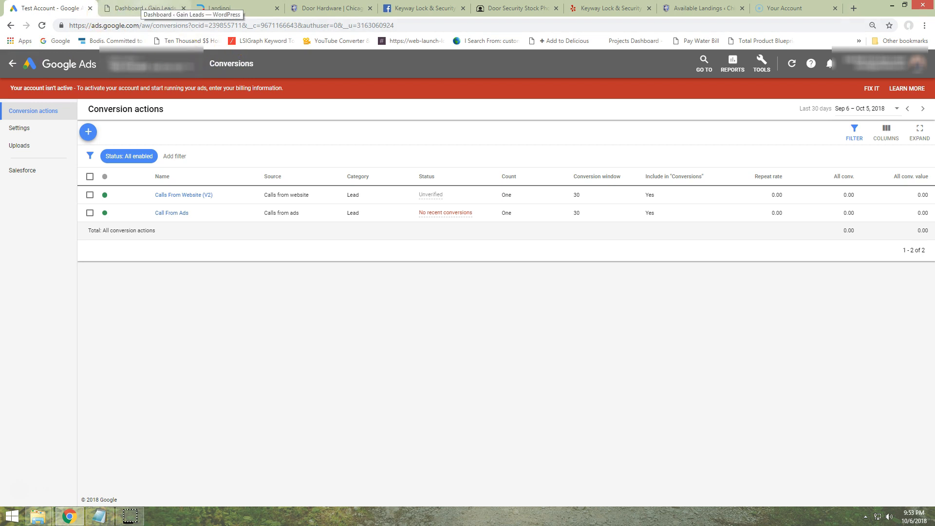
# Switch to the WordPress dashboard and open the code integration section of the Divi theme options
pyautogui.click(133, 7)
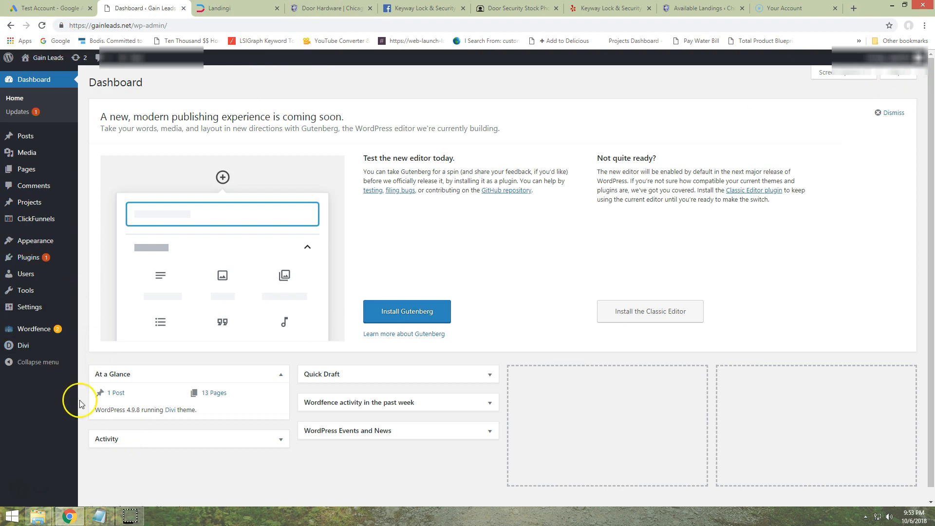
pyautogui.moveTo(35, 358)
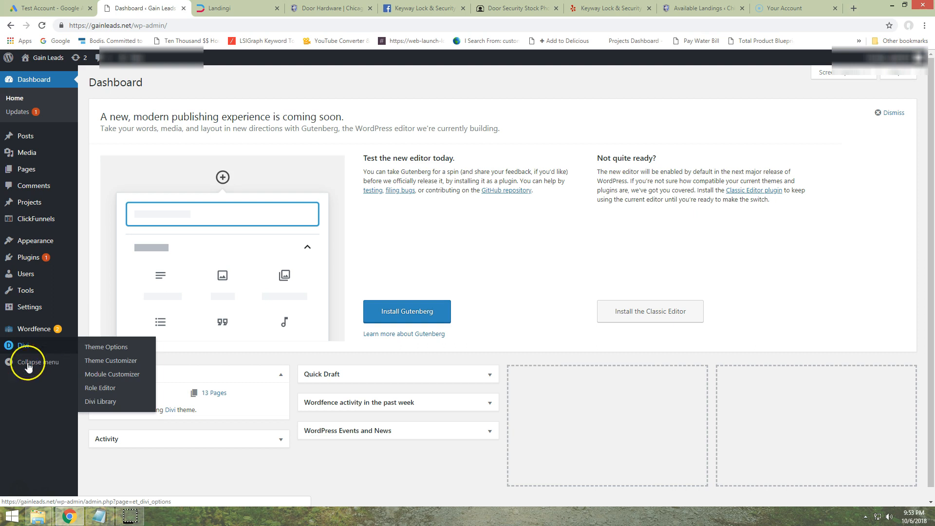
pyautogui.click(105, 348)
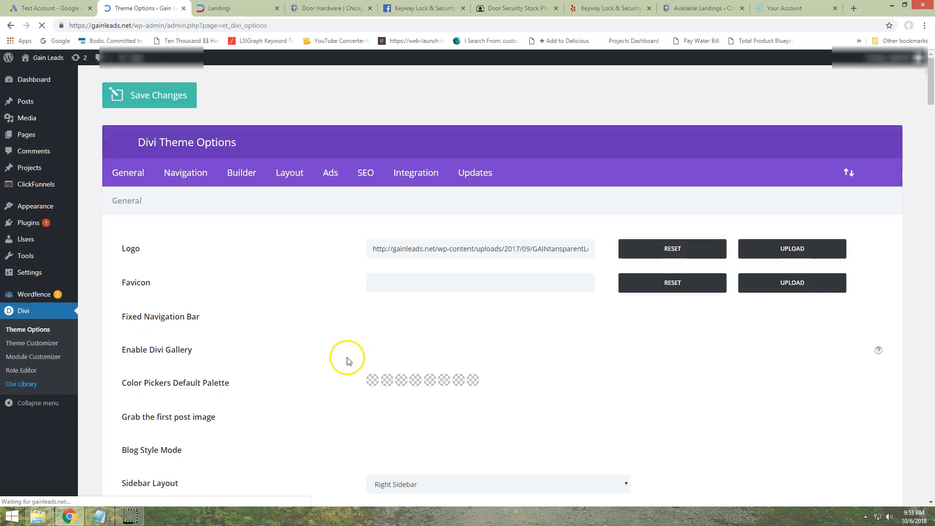
pyautogui.click(403, 175)
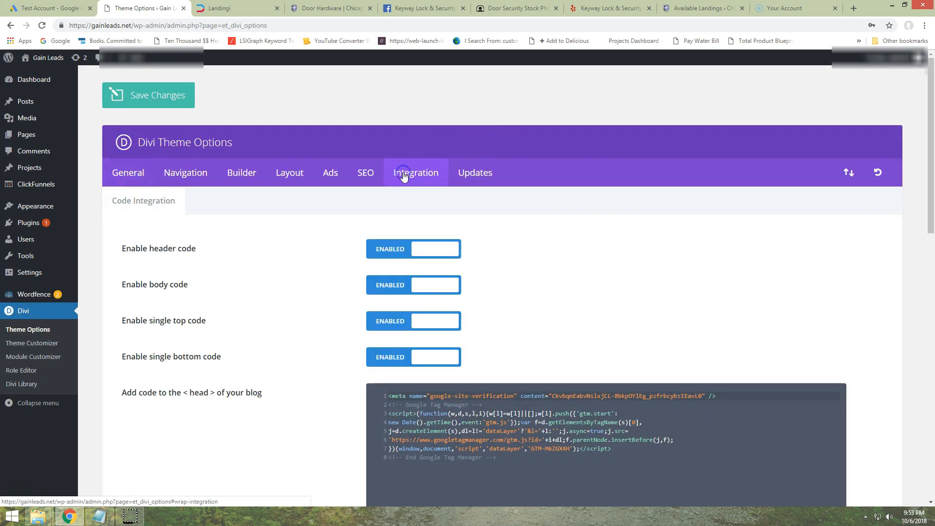
pyautogui.scroll(-5, 335, 257)
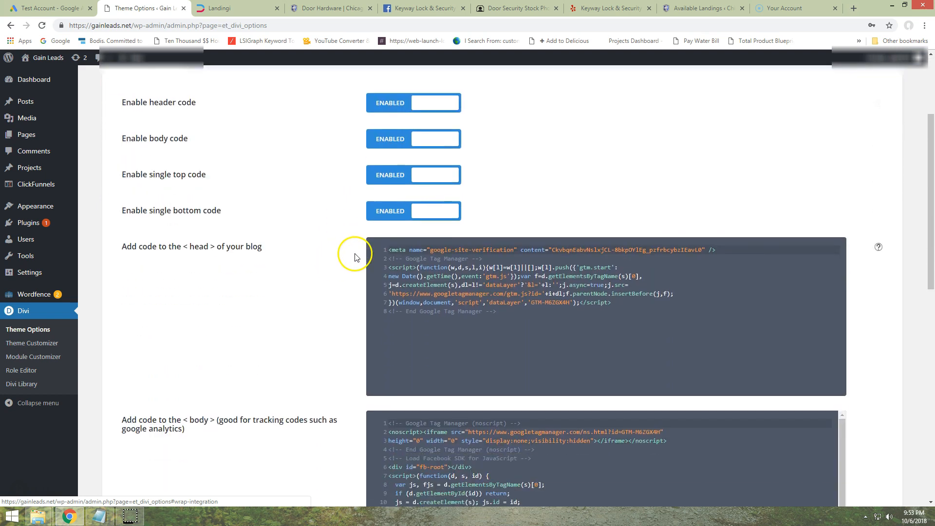
pyautogui.scroll(-1, 356, 258)
# Switch to Notepad and copy the global site tag together with the phone snippet
pyautogui.click(99, 516)
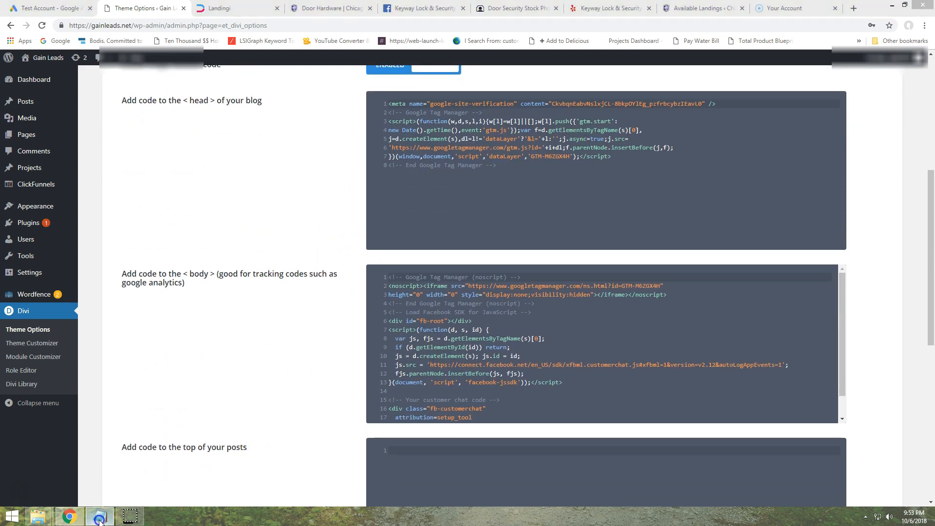
pyautogui.moveTo(671, 207); pyautogui.dragTo(585, 63)
pyautogui.rightClick(650, 94)
pyautogui.click(675, 126)
# Return to the Divi options and paste the copied code into the head code, directly below the google-site-verification meta tag
pyautogui.click(301, 172)
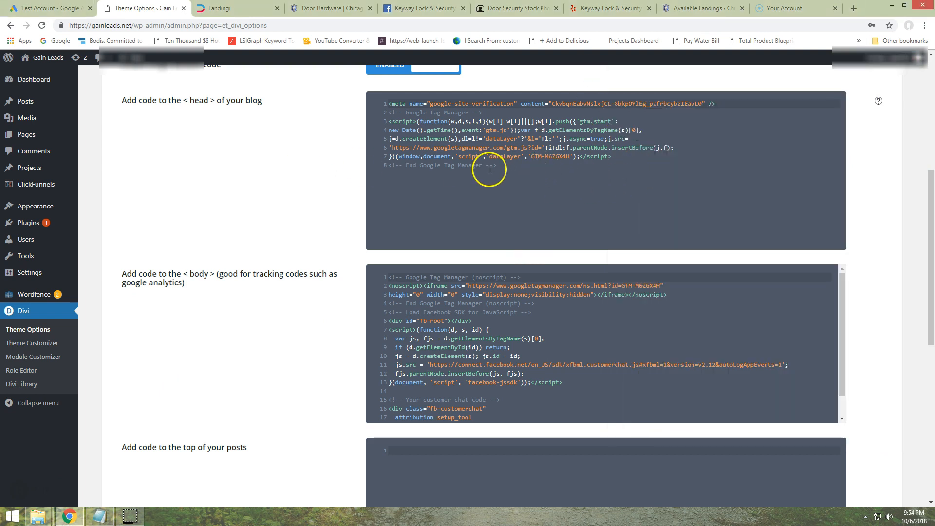
pyautogui.scroll(1, 370, 192)
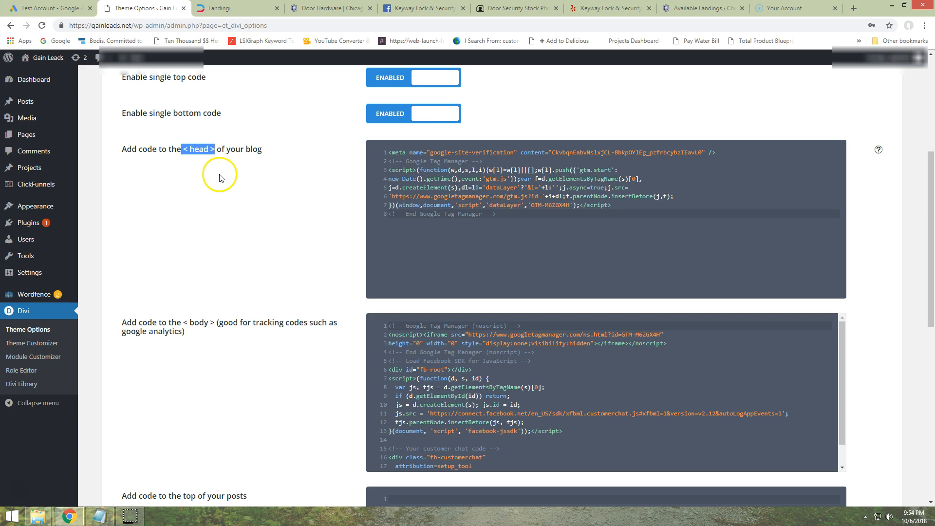
pyautogui.click(508, 214)
pyautogui.click(523, 328)
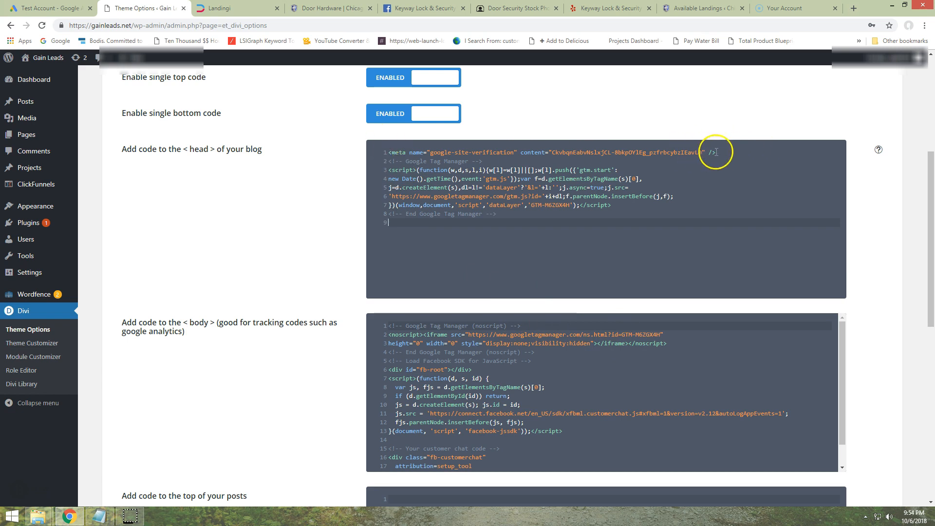
pyautogui.press('Return')
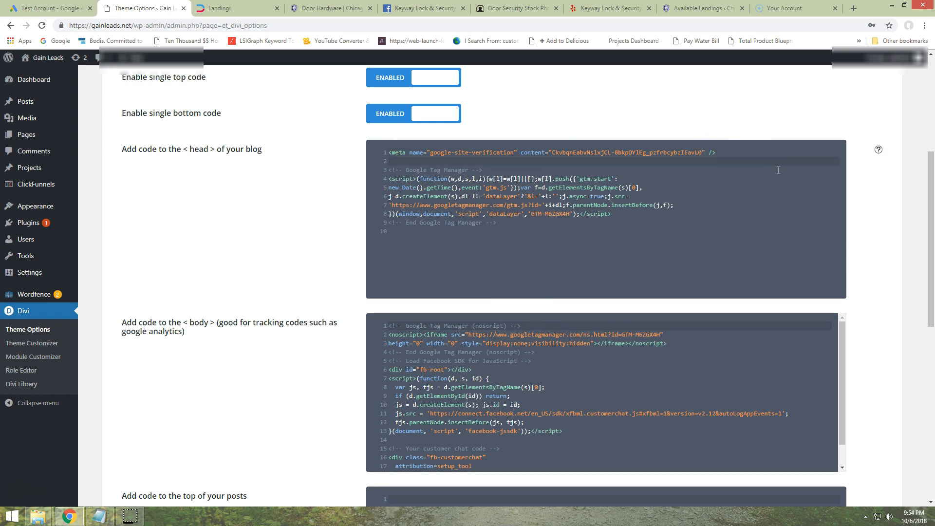
pyautogui.hotkey('ctrl', 'v')
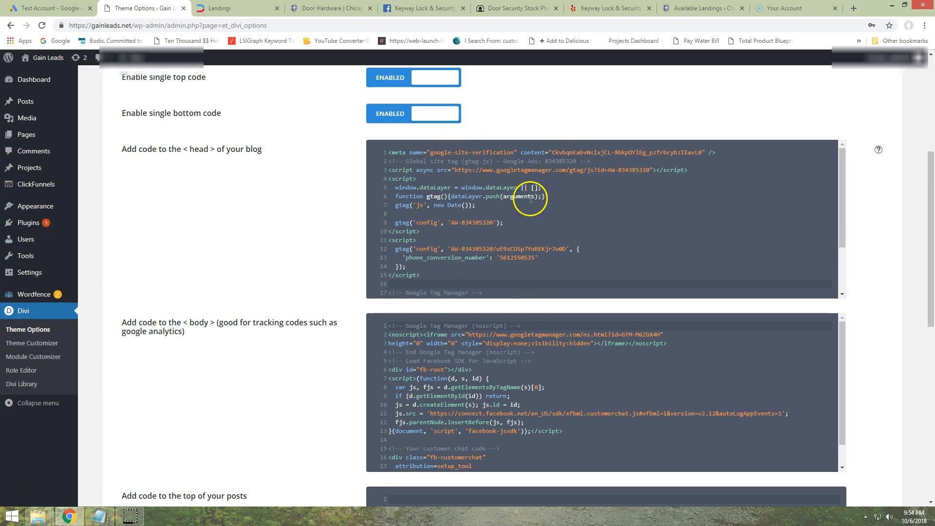
pyautogui.scroll(-8, 351, 356)
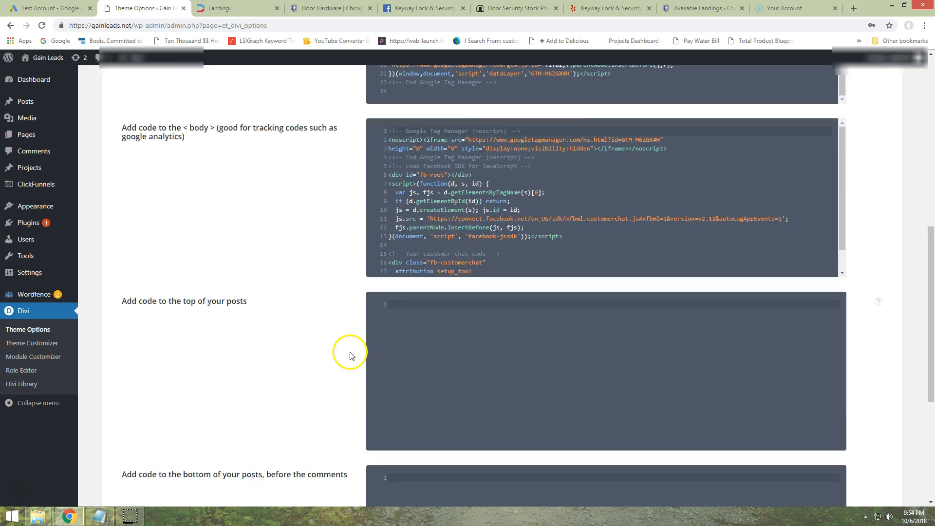
pyautogui.scroll(6, 276, 296)
pyautogui.scroll(5, 293, 314)
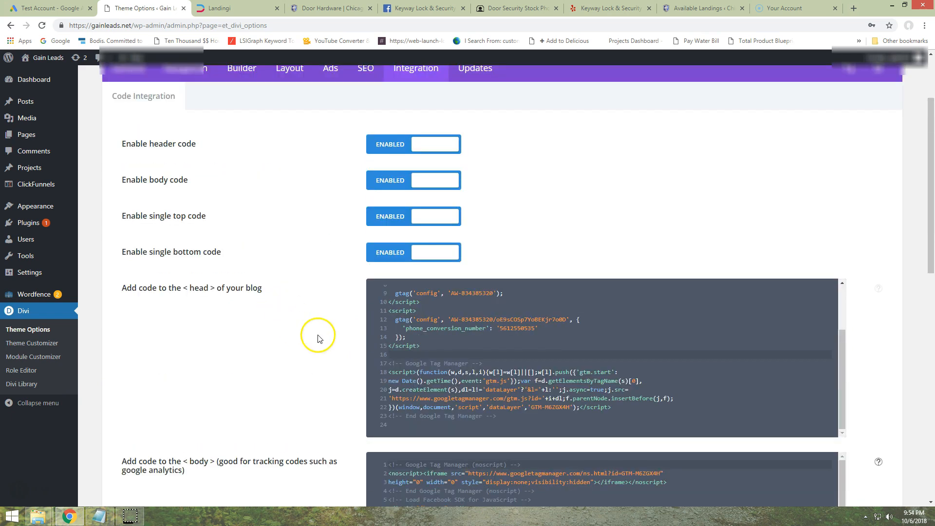
# Open the WordPress theme editor, accept the direct-editing warning, and open the Divi theme's header.php file
pyautogui.moveTo(41, 207)
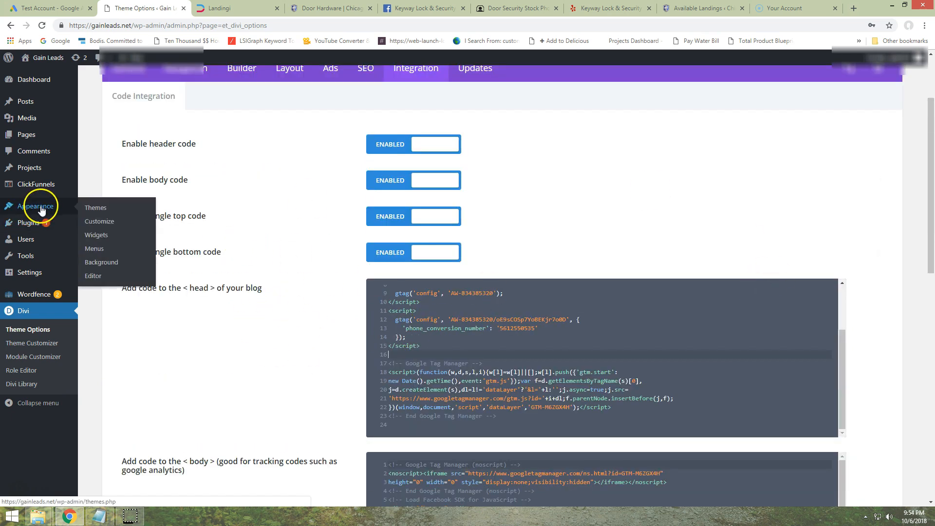
pyautogui.click(93, 276)
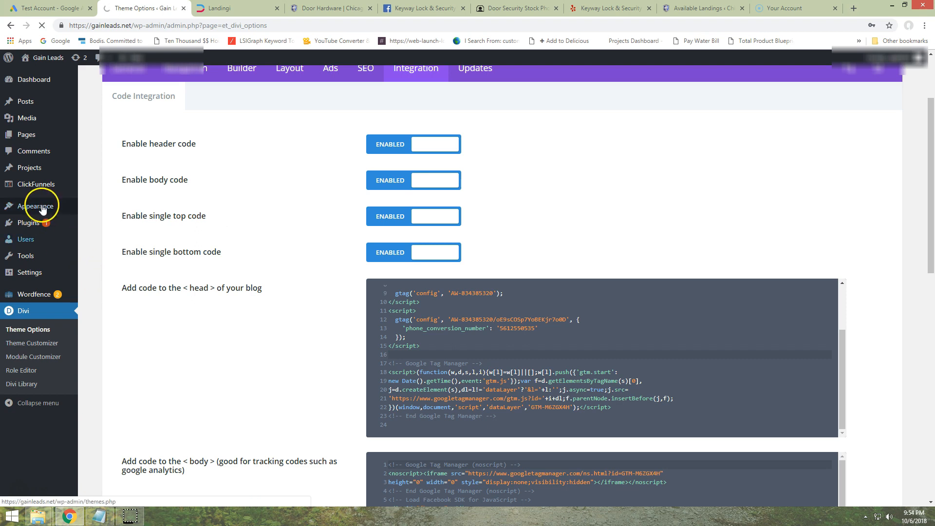
pyautogui.moveTo(74, 205)
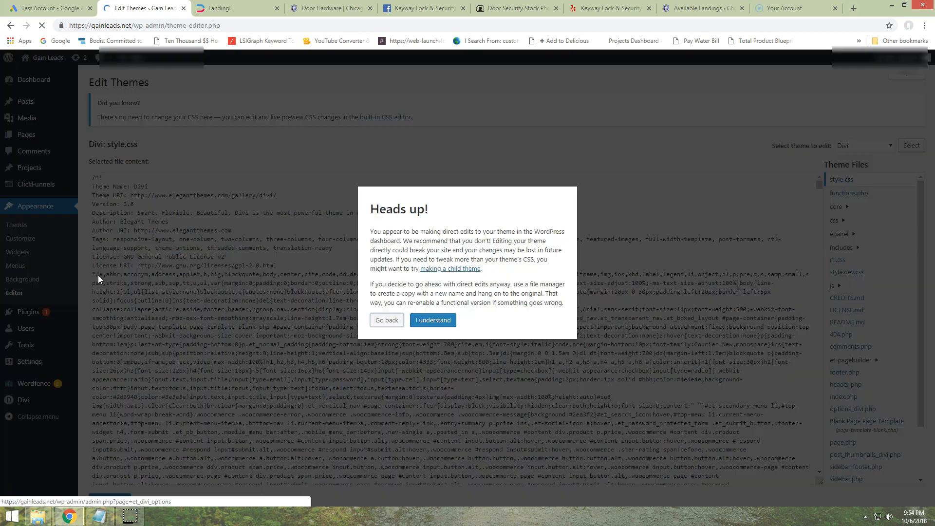
pyautogui.click(422, 320)
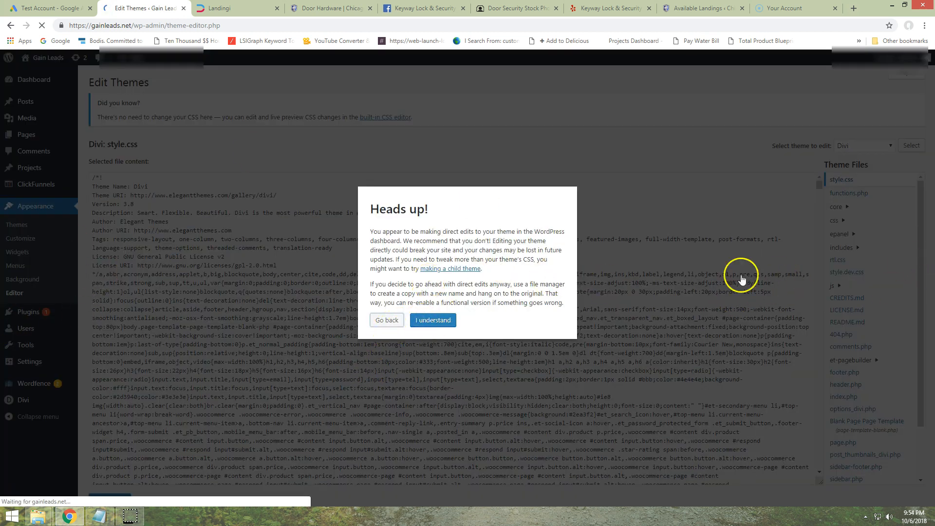
pyautogui.scroll(-1, 856, 236)
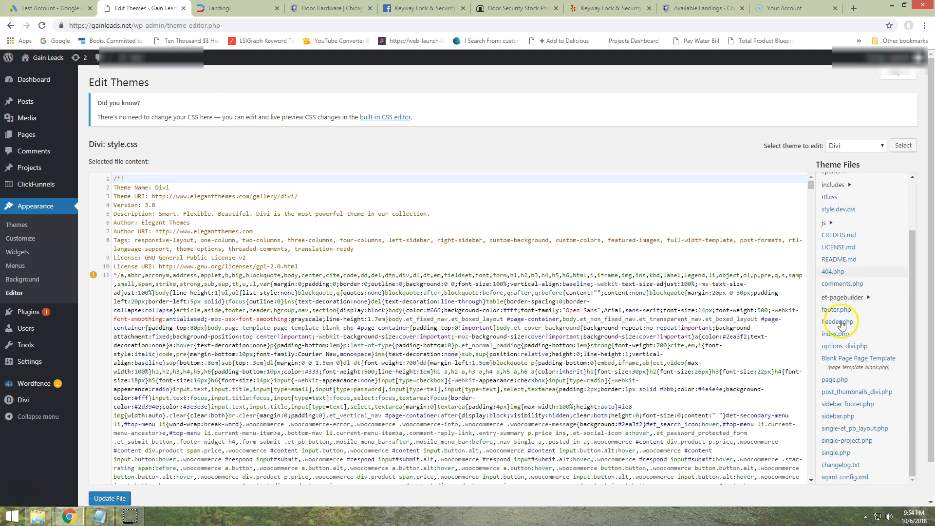
pyautogui.click(854, 322)
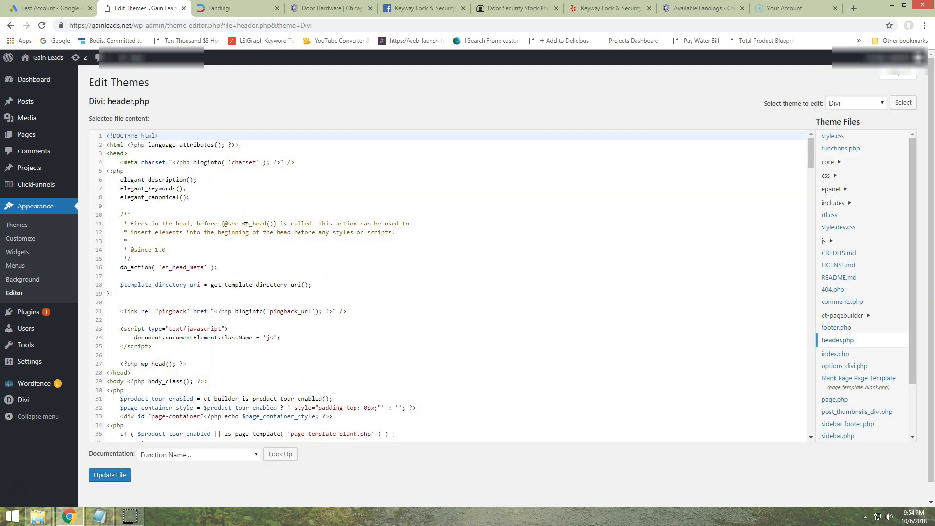
# Leave the theme editor for the Themes page and search Google for "test call tracking" in the browser tab showing Screencast-O-Matic
pyautogui.click(16, 225)
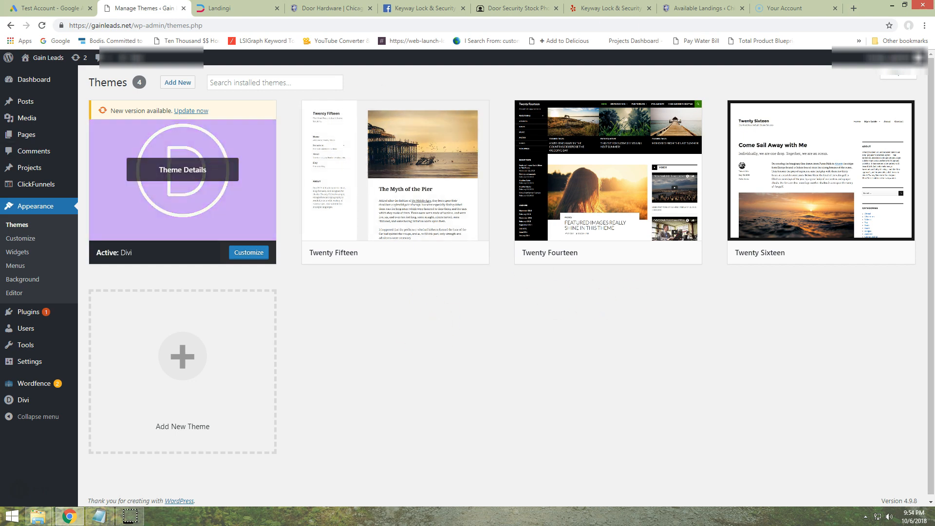
pyautogui.click(779, 8)
pyautogui.click(661, 28)
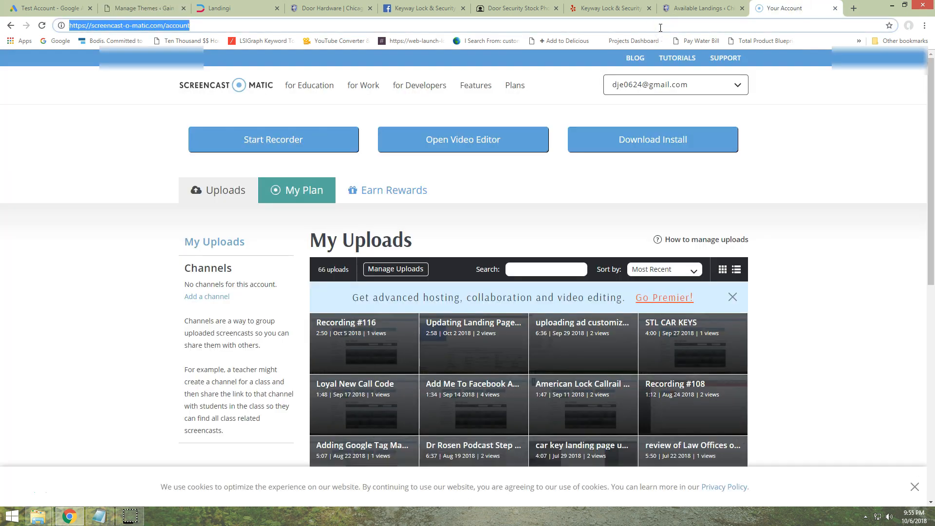
pyautogui.write('test')
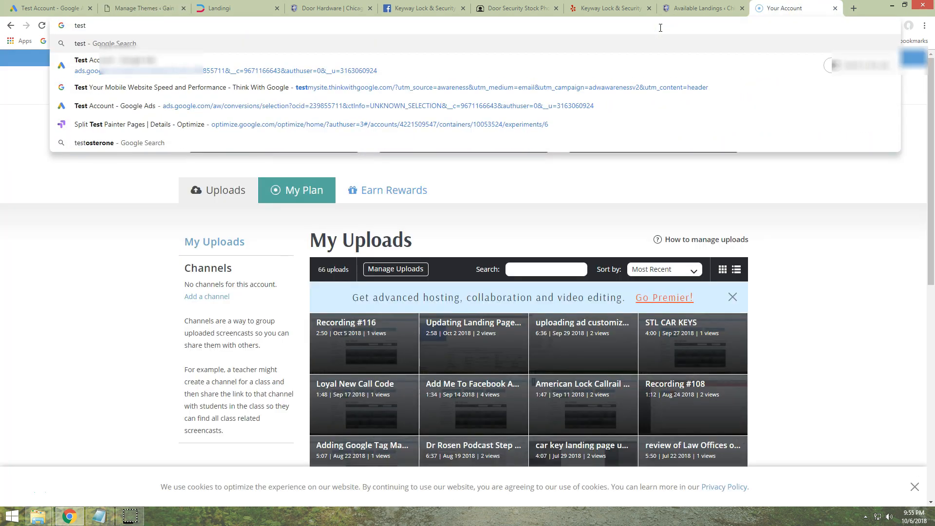
pyautogui.write(' cal')
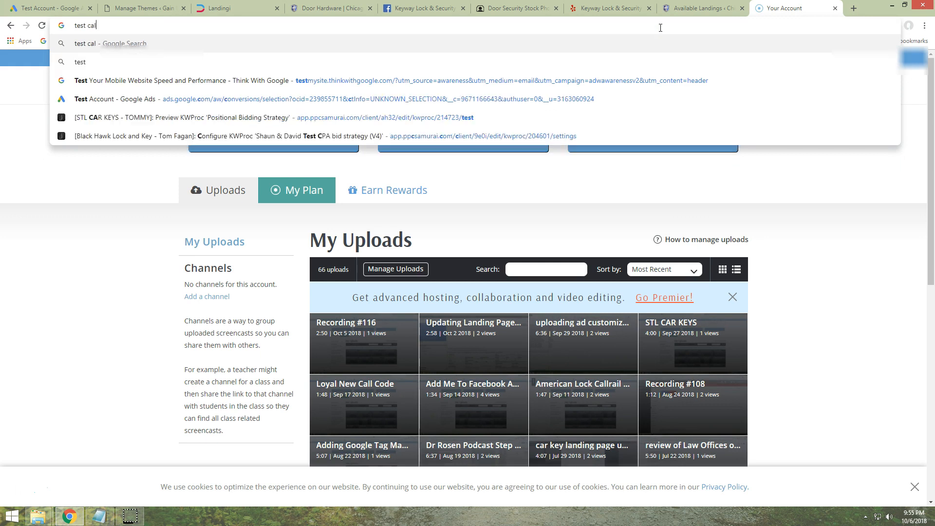
pyautogui.write('l tracki')
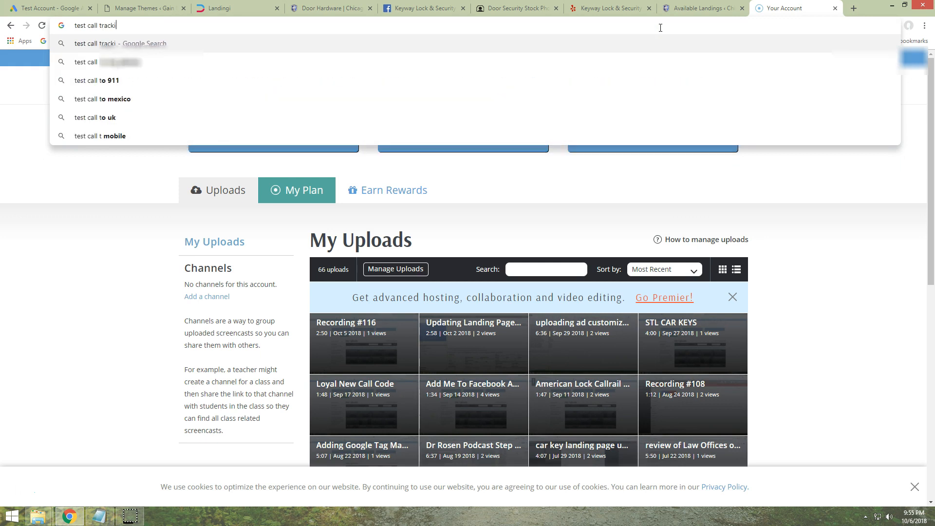
pyautogui.write('ng')
pyautogui.press('Return')
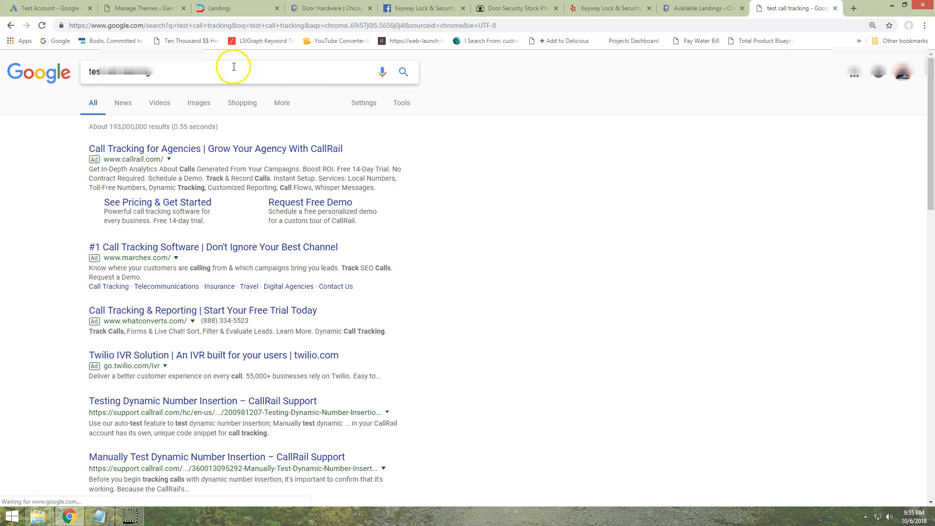
pyautogui.click(234, 67)
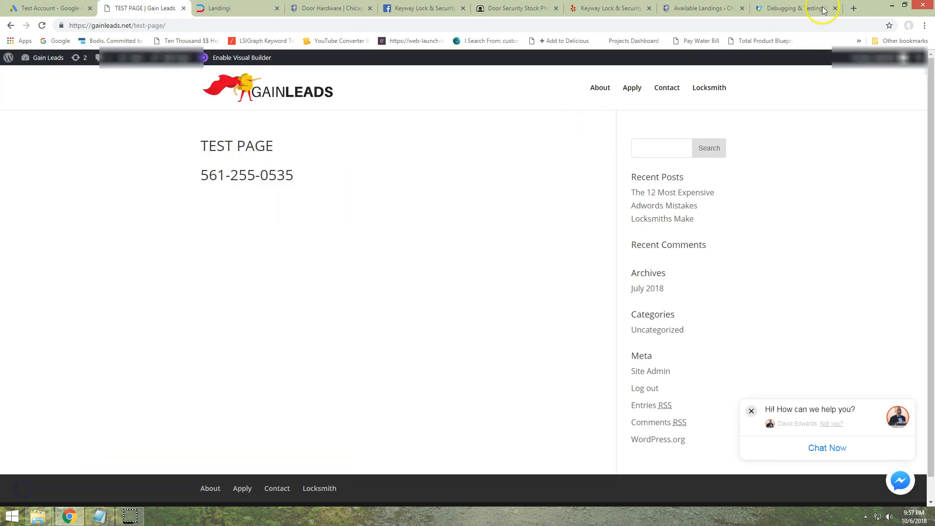
# Return to the "test call tracking ads" search results and open the evoluted.net article on debugging and testing Google Adwords telephone tracking
pyautogui.click(786, 8)
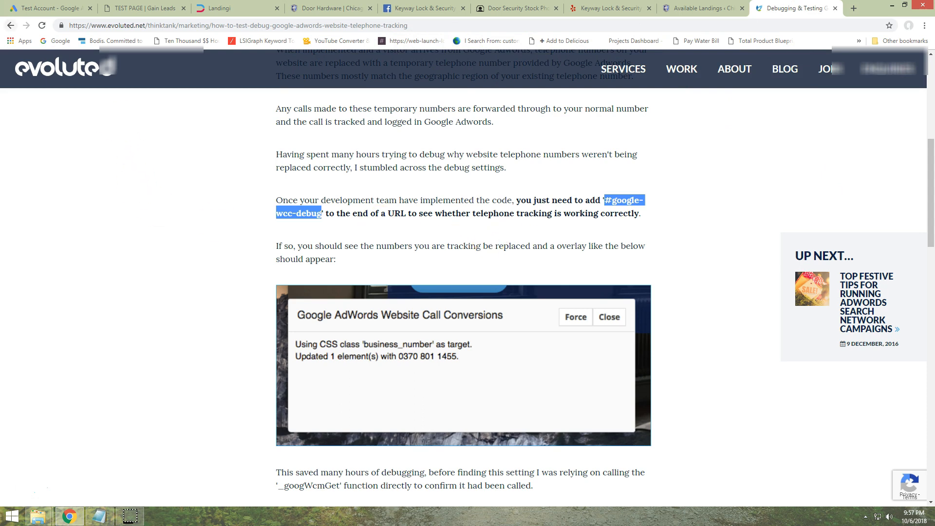
pyautogui.click(10, 27)
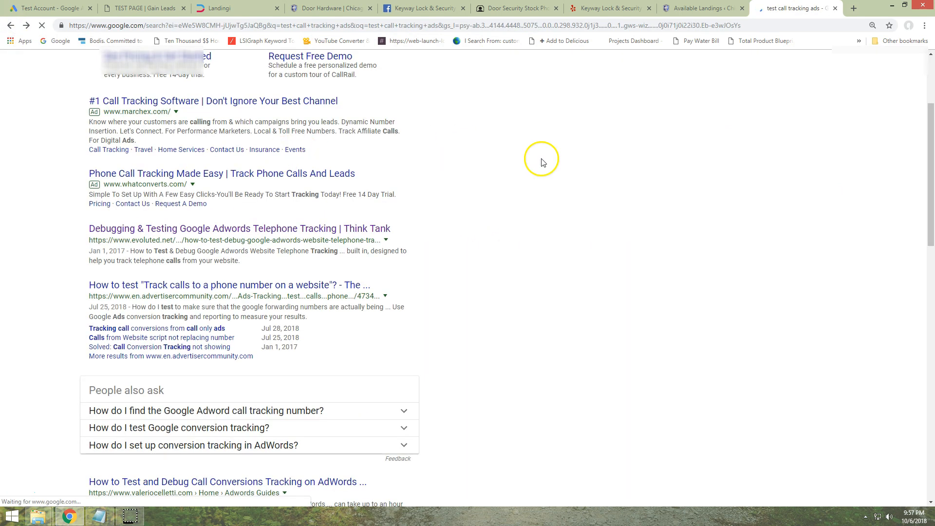
pyautogui.scroll(3, 77, 182)
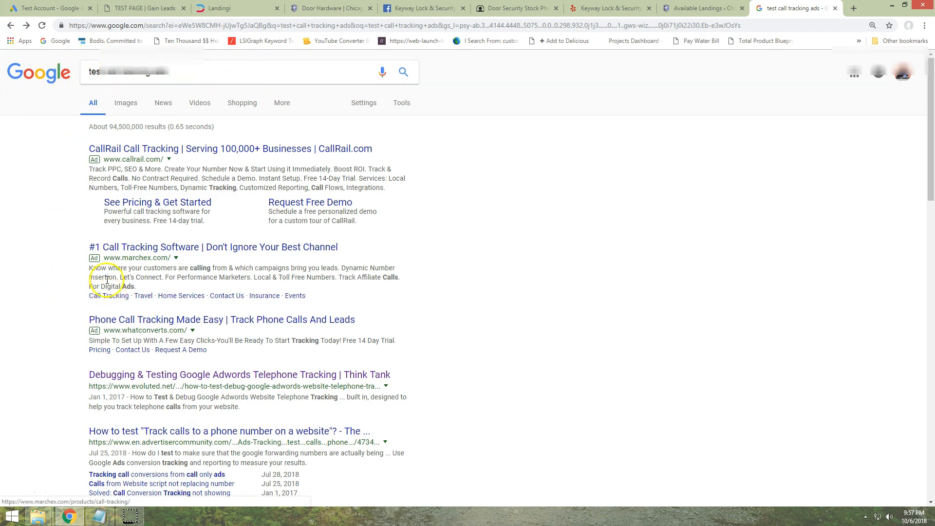
pyautogui.scroll(-2, 107, 281)
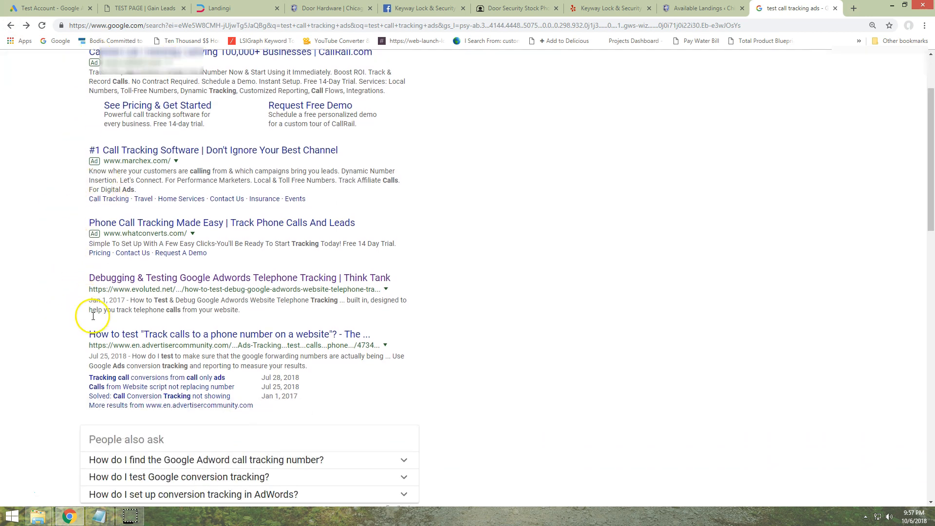
pyautogui.click(142, 278)
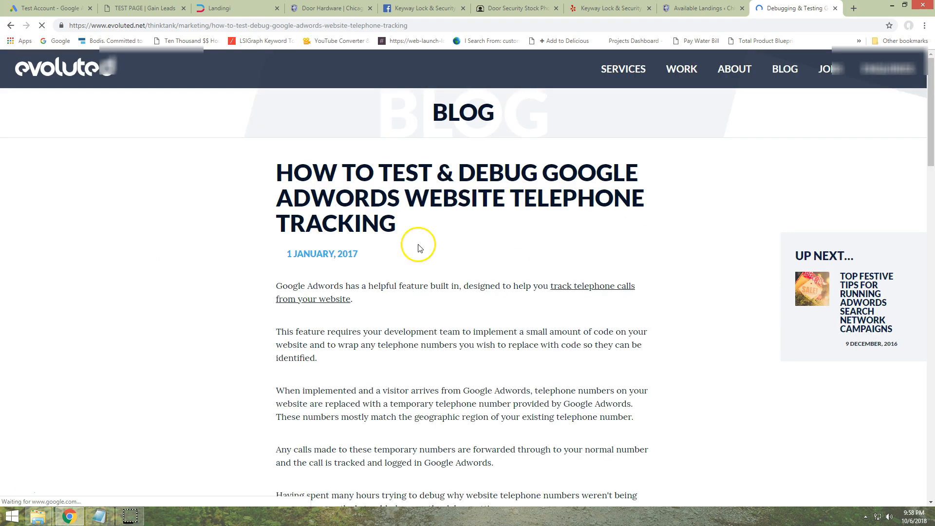
# Find the debug suffix "#google-wcc-debug" in the article and copy it
pyautogui.scroll(-4, 477, 211)
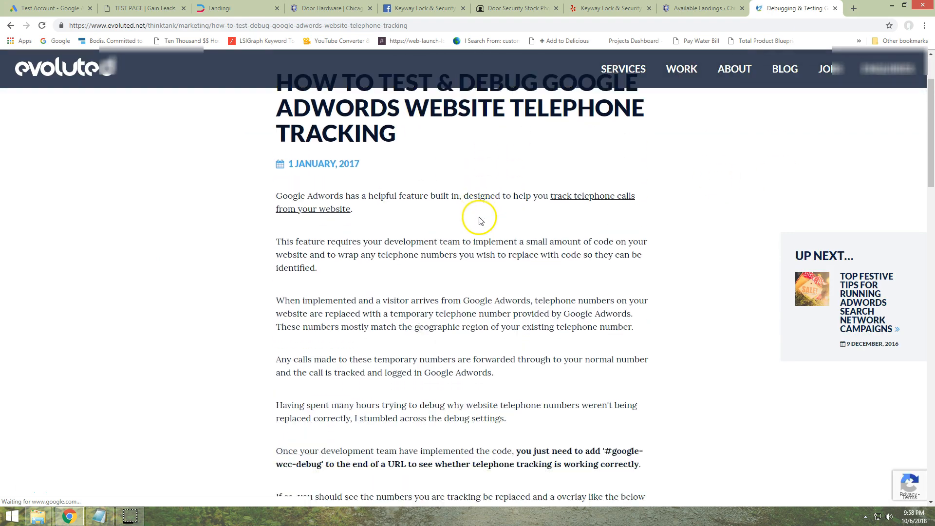
pyautogui.scroll(-2, 480, 217)
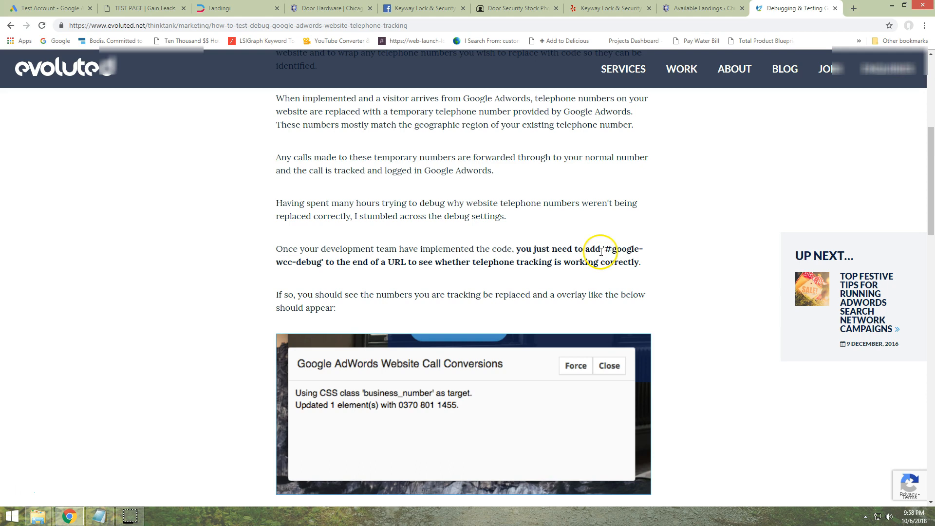
pyautogui.moveTo(610, 250); pyautogui.dragTo(355, 260)
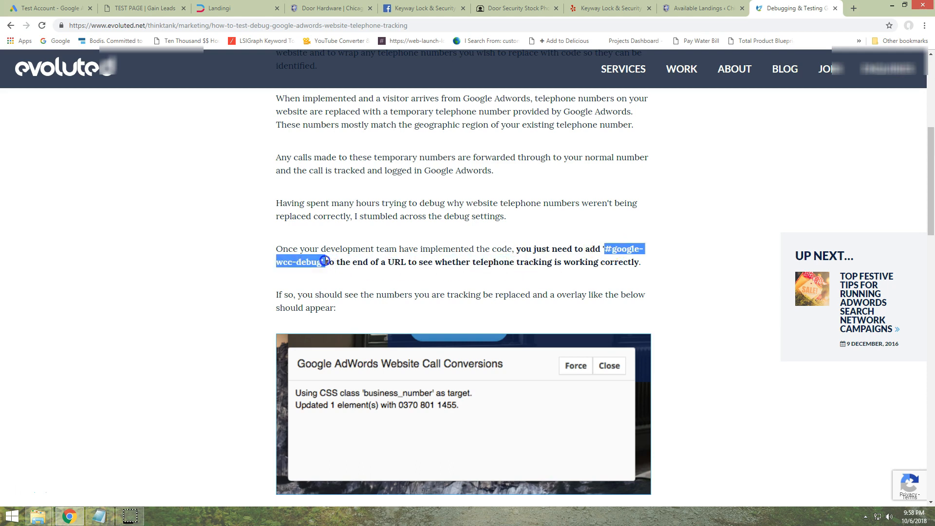
pyautogui.rightClick(308, 264)
pyautogui.click(350, 267)
# Append #google-wcc-debug to the address of the gainleads.net test page and load it
pyautogui.click(134, 9)
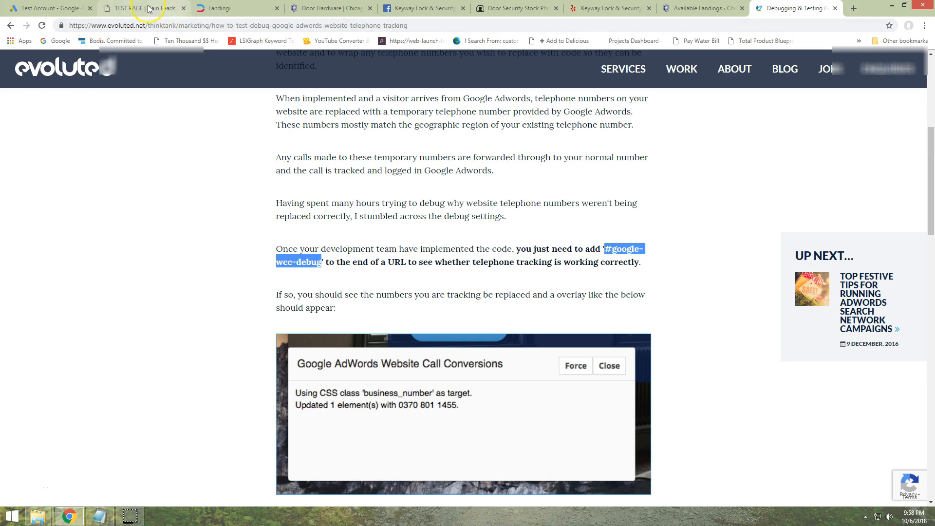
pyautogui.click(186, 24)
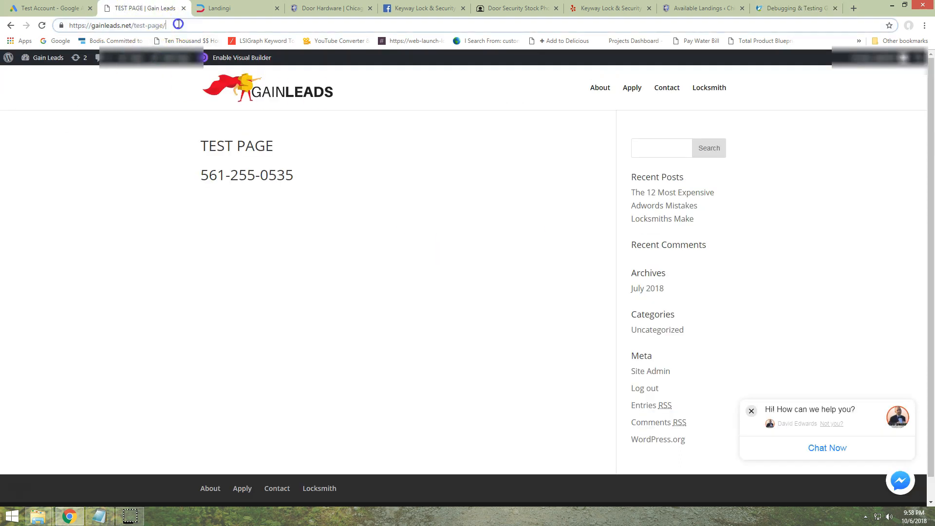
pyautogui.click(185, 24)
pyautogui.click(183, 25)
pyautogui.hotkey('ctrl', 'v')
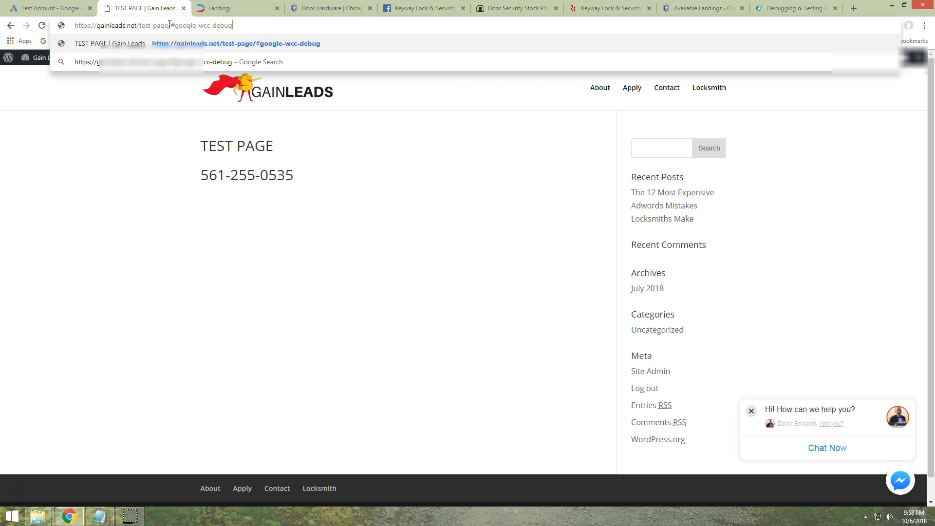
pyautogui.press('Return')
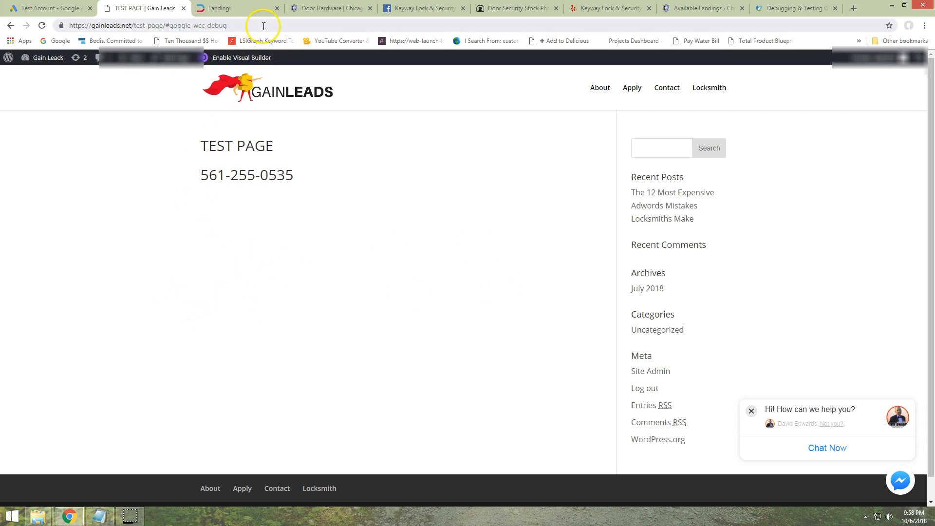
# Dismiss the chat pop-up on the test page and reload the page with the debug suffix
pyautogui.scroll(-1, 177, 267)
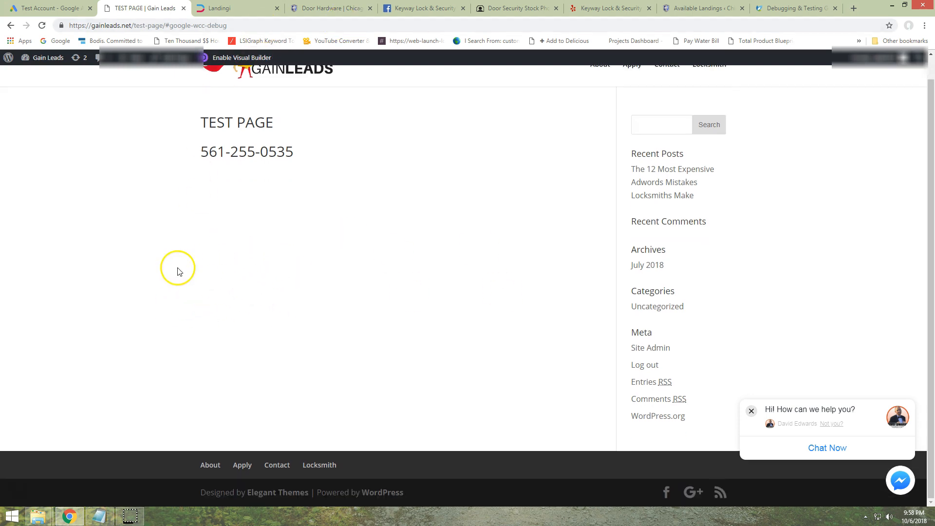
pyautogui.click(751, 412)
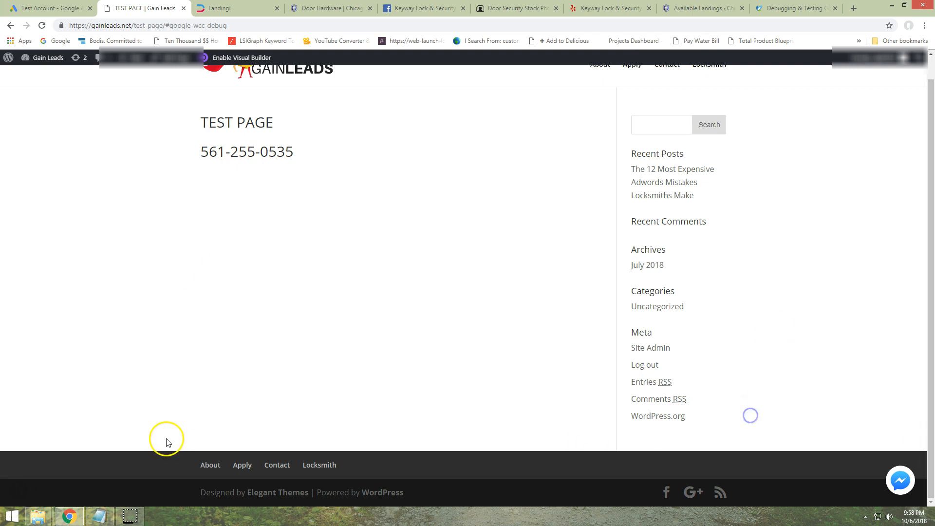
pyautogui.scroll(1, 85, 387)
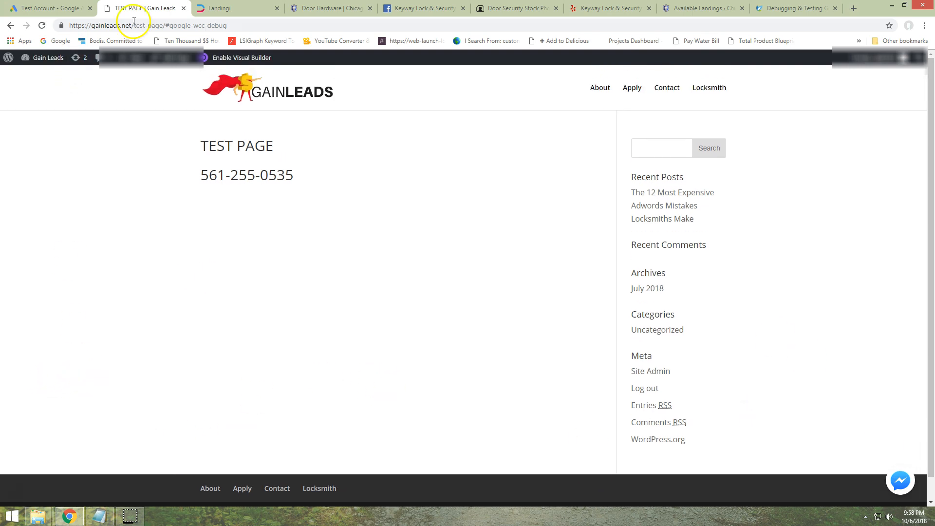
pyautogui.click(286, 27)
pyautogui.press('Return')
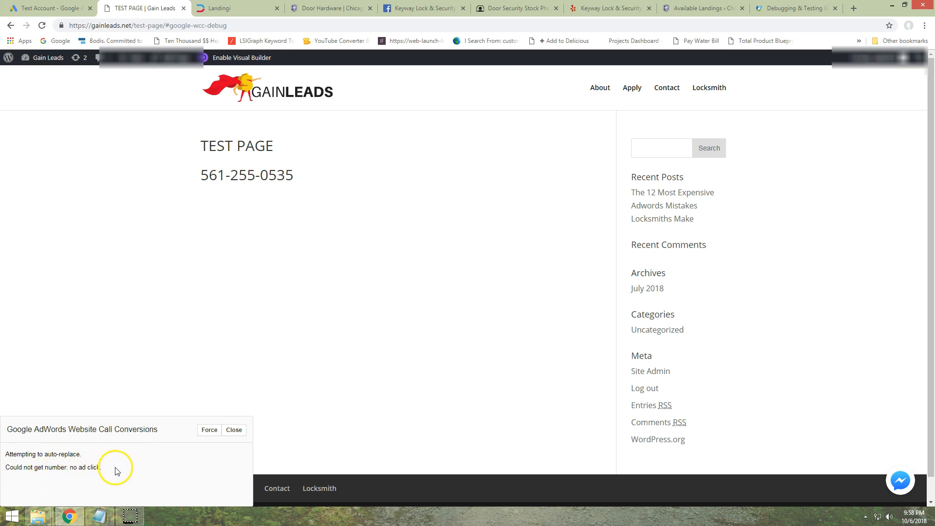
# Force the number replacement in the Google AdWords Website Call Conversions overlay and check the phone number on the test page
pyautogui.click(209, 431)
pyautogui.moveTo(308, 177); pyautogui.dragTo(205, 175)
pyautogui.click(200, 176)
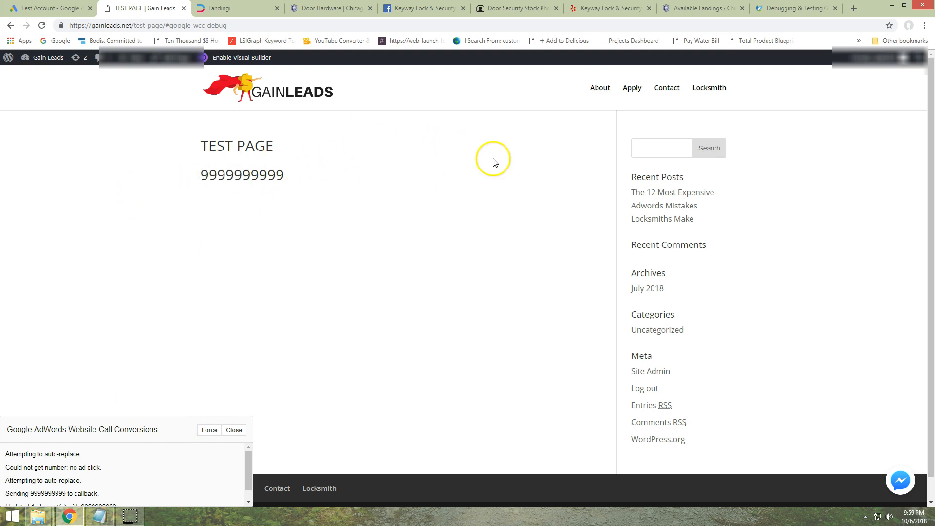
pyautogui.scroll(-1, 390, 170)
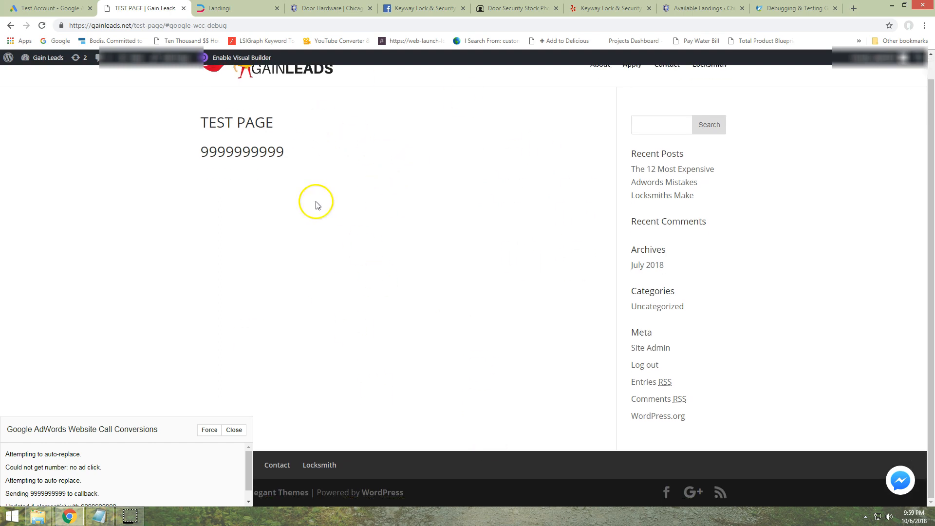
pyautogui.scroll(1, 263, 298)
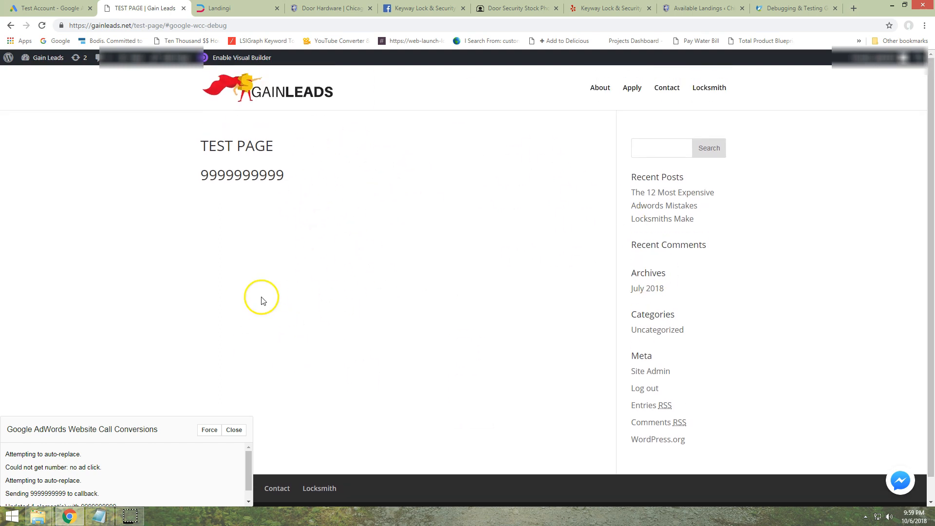
# Check the conversion actions list in Google Ads and highlight the phone number under the TEST PAGE heading
pyautogui.click(51, 8)
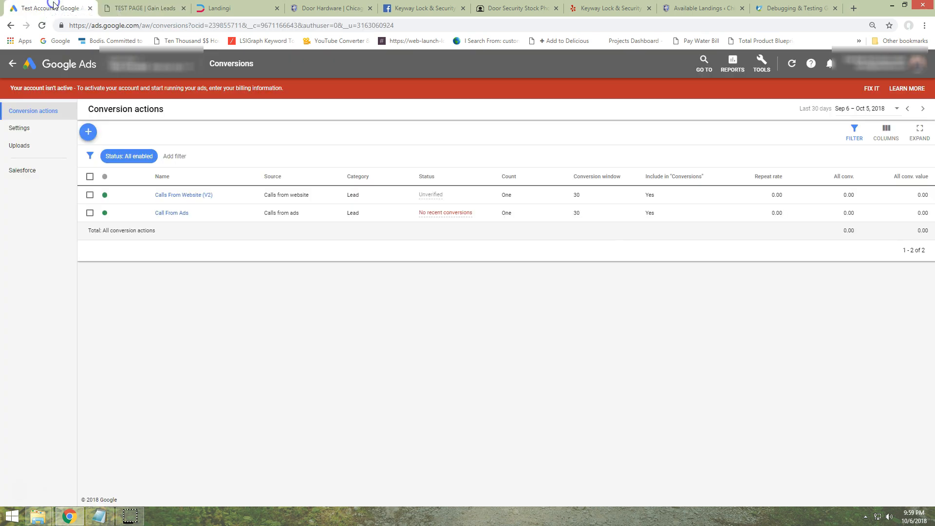
pyautogui.hotkey('ctrl', 'Tab')
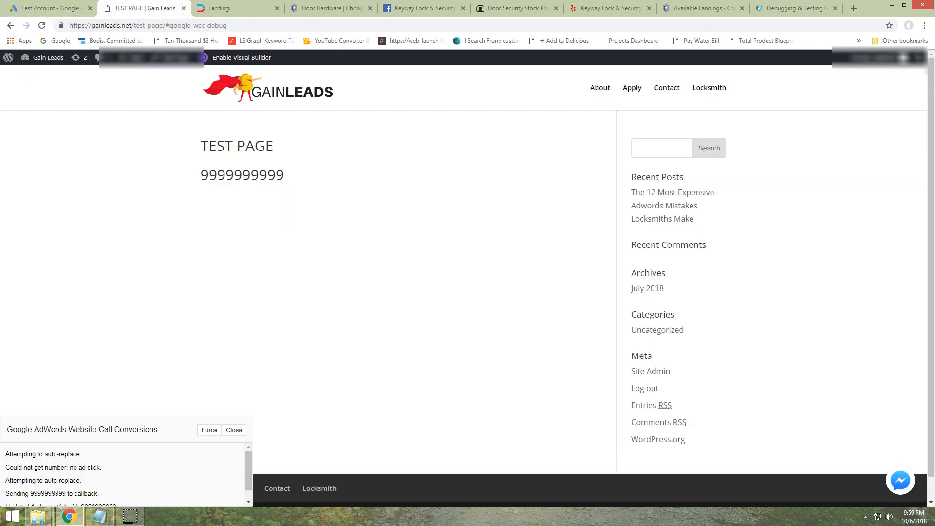
pyautogui.moveTo(180, 177); pyautogui.dragTo(287, 176)
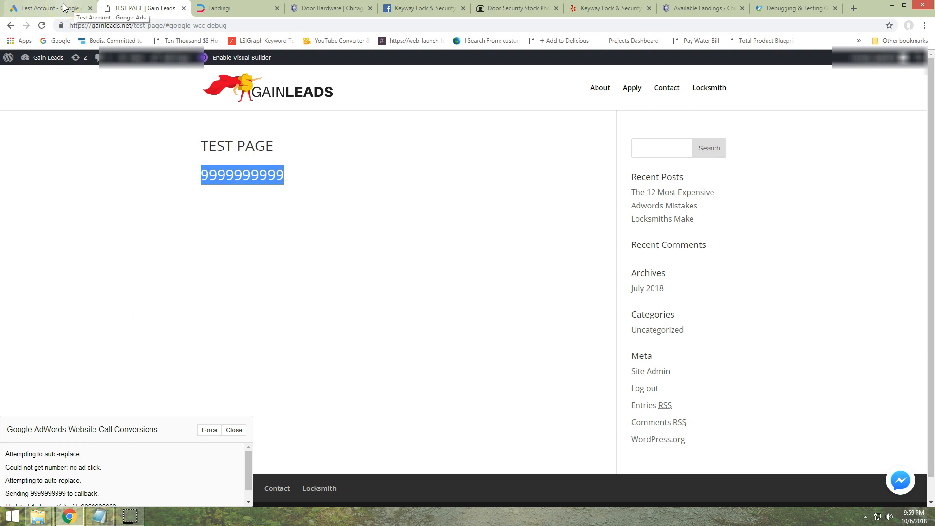
# Return to the Google Ads account, leave the conversion actions, and open the extensions list for all campaigns
pyautogui.click(33, 11)
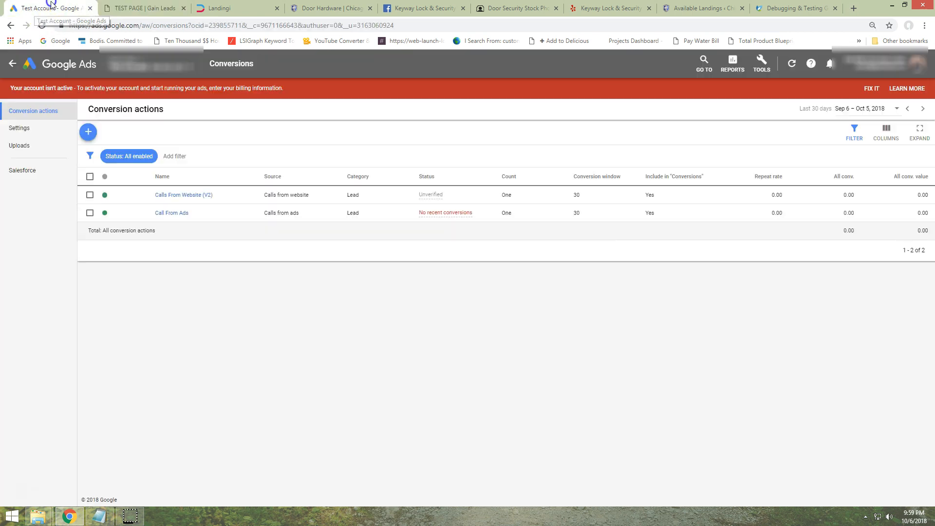
pyautogui.click(13, 65)
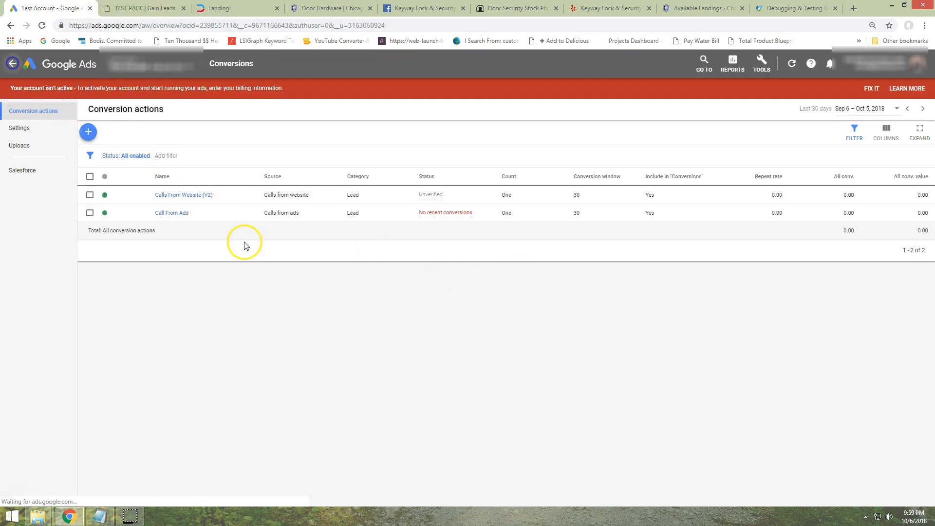
pyautogui.click(42, 196)
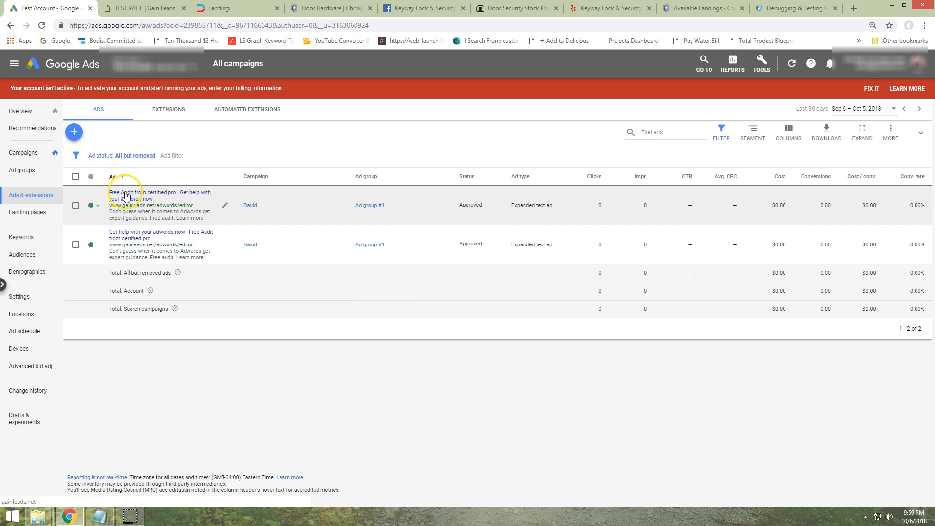
pyautogui.click(155, 110)
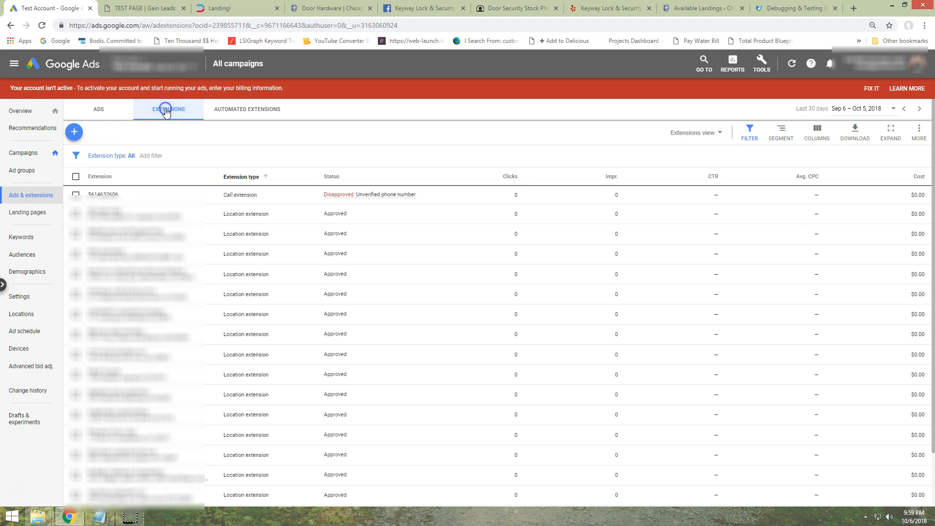
# Start a new account-level call extension for the United States and enter the business phone number
pyautogui.click(74, 132)
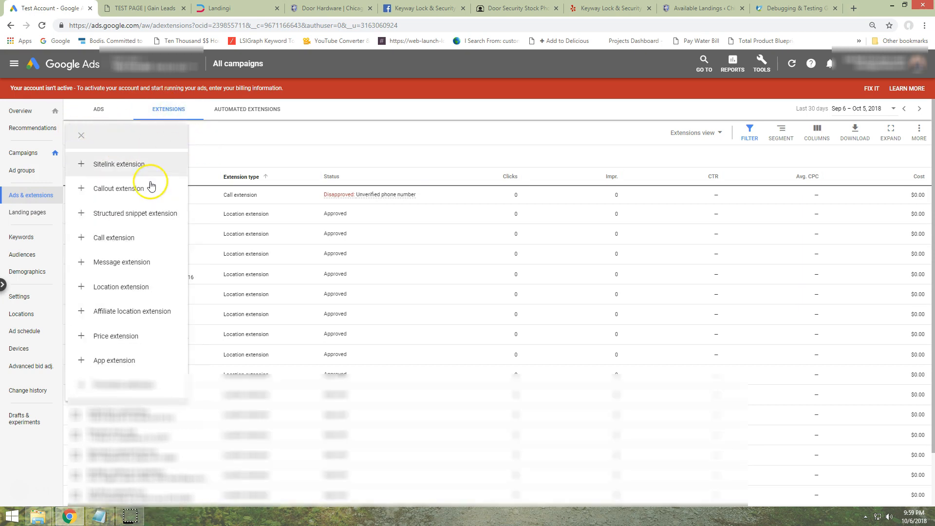
pyautogui.click(108, 152)
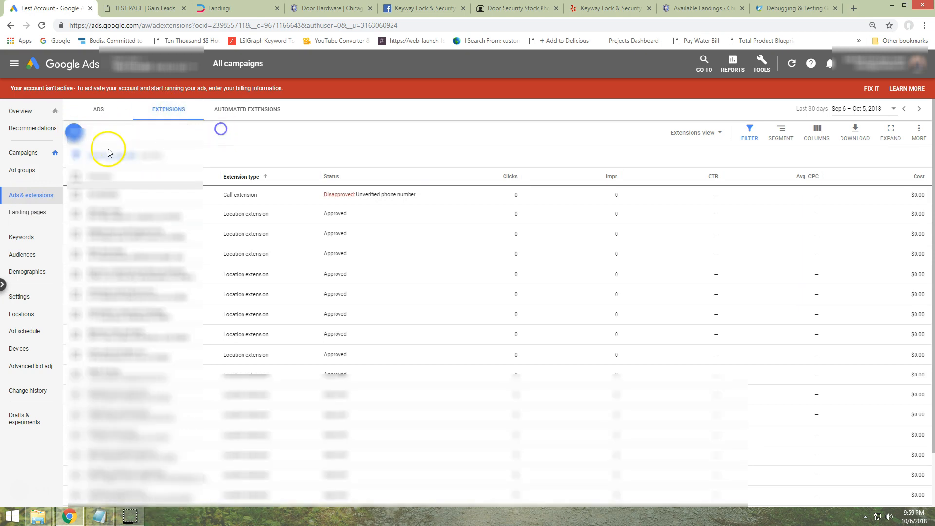
pyautogui.click(75, 131)
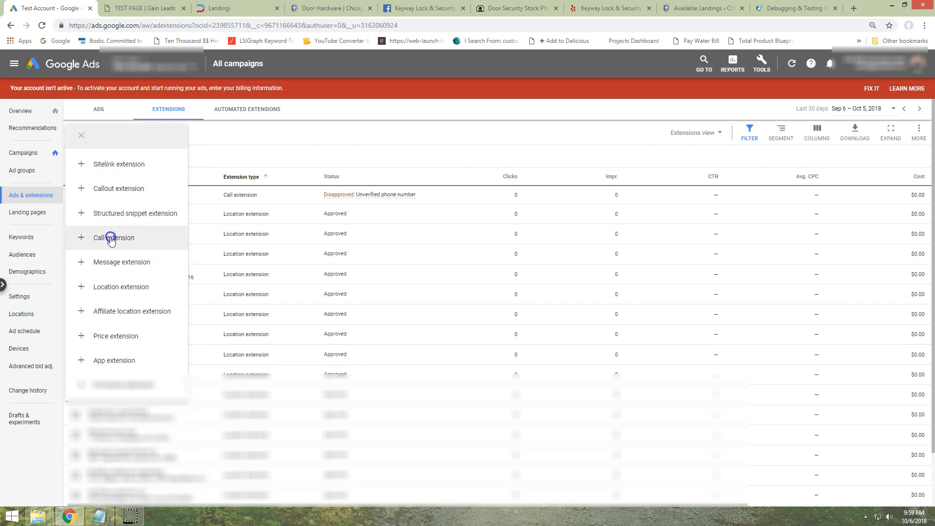
pyautogui.click(108, 238)
pyautogui.click(167, 205)
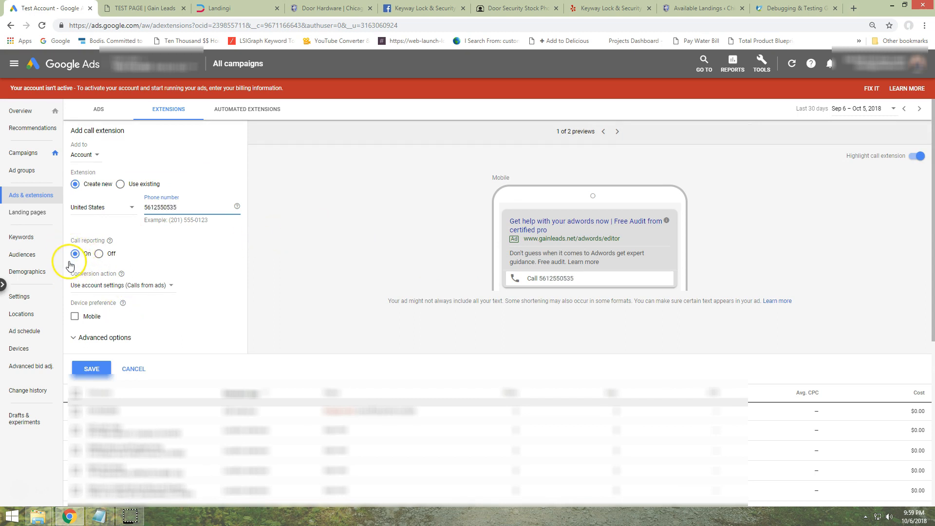
# Set the call extension's conversion action to Calls from ads and save the extension
pyautogui.click(108, 287)
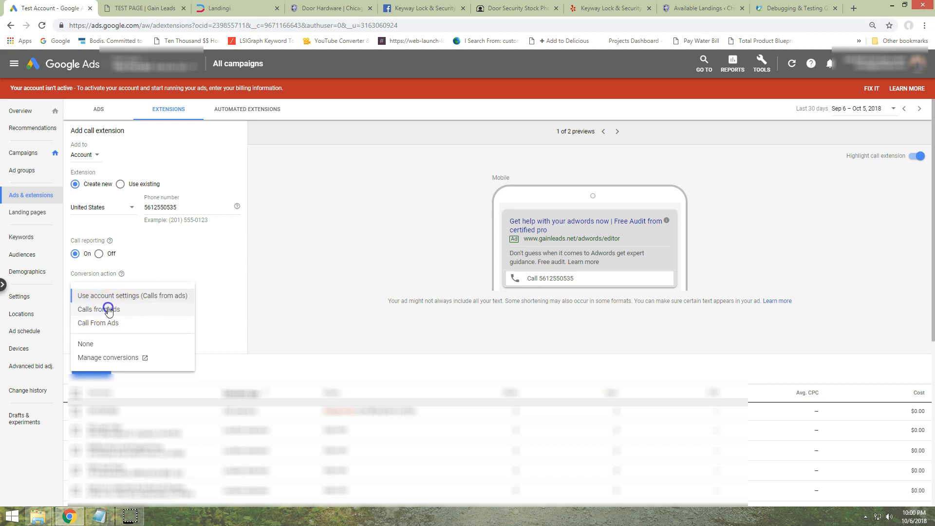
pyautogui.click(109, 310)
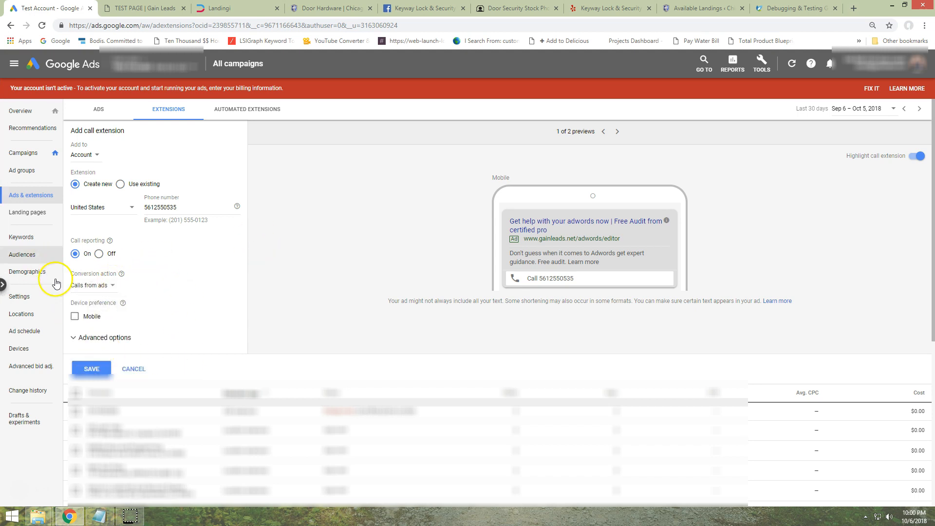
pyautogui.click(90, 370)
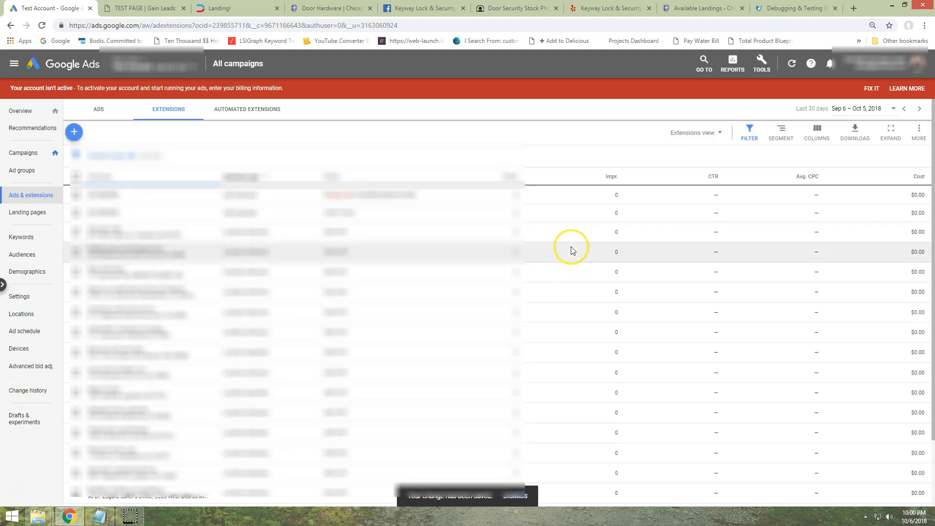
# Open the campaigns list of the account
pyautogui.click(23, 154)
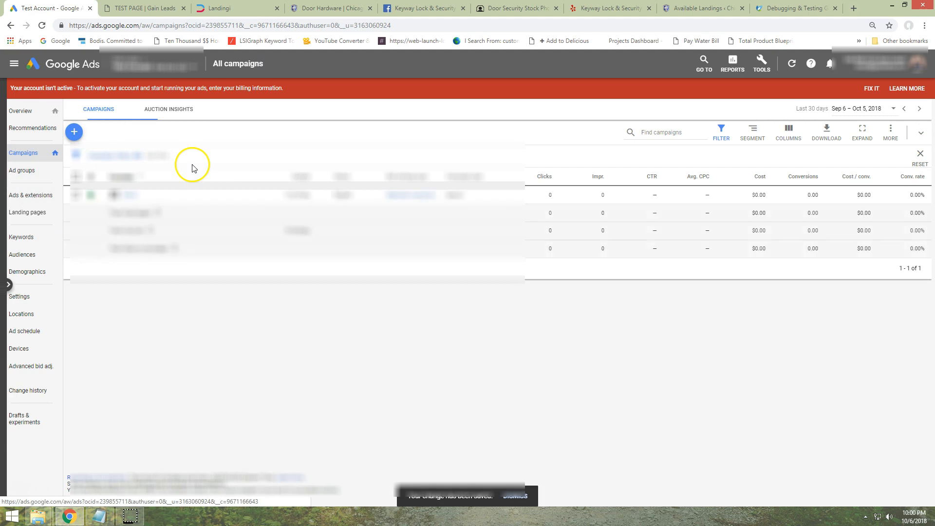